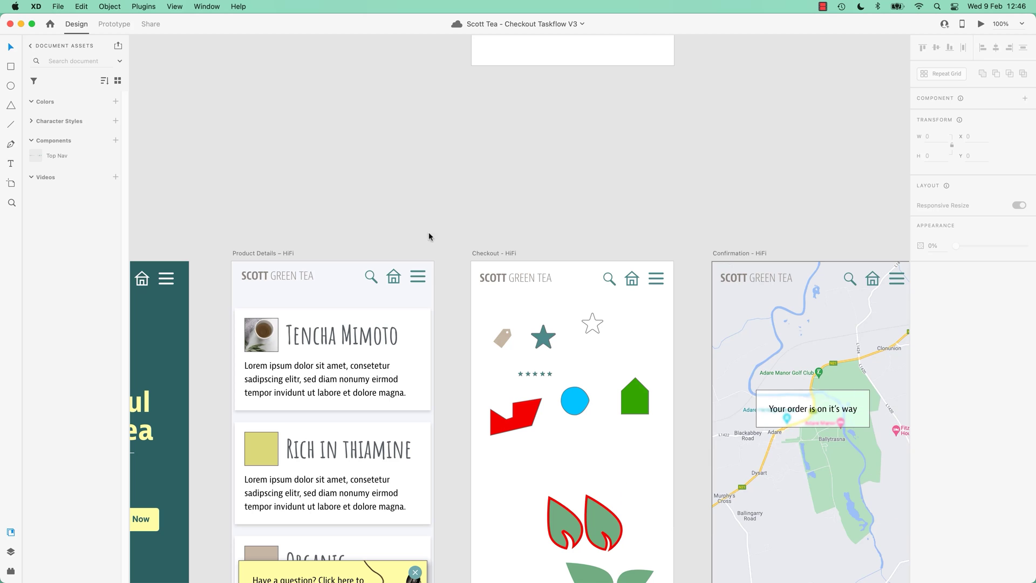
# - Try moving the logo text and the search icon inside the Product Details – HiFi navigation bar, undoing each move
pyautogui.doubleClick(295, 276)
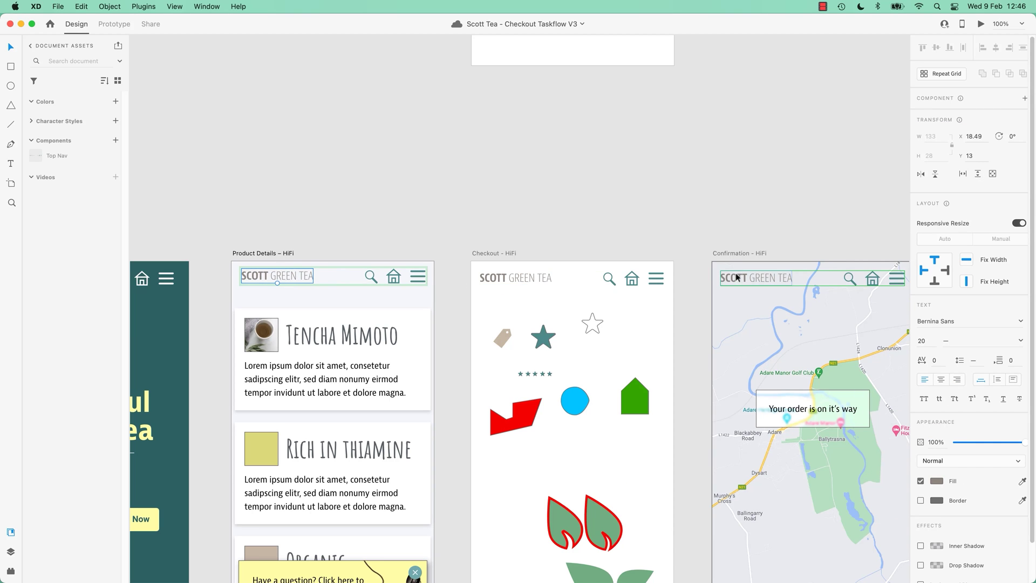
pyautogui.moveTo(294, 273)
pyautogui.mouseDown()
pyautogui.moveTo(284, 290)
pyautogui.moveTo(301, 286)
pyautogui.moveTo(296, 275)
pyautogui.mouseUp()
pyautogui.press('super+z')
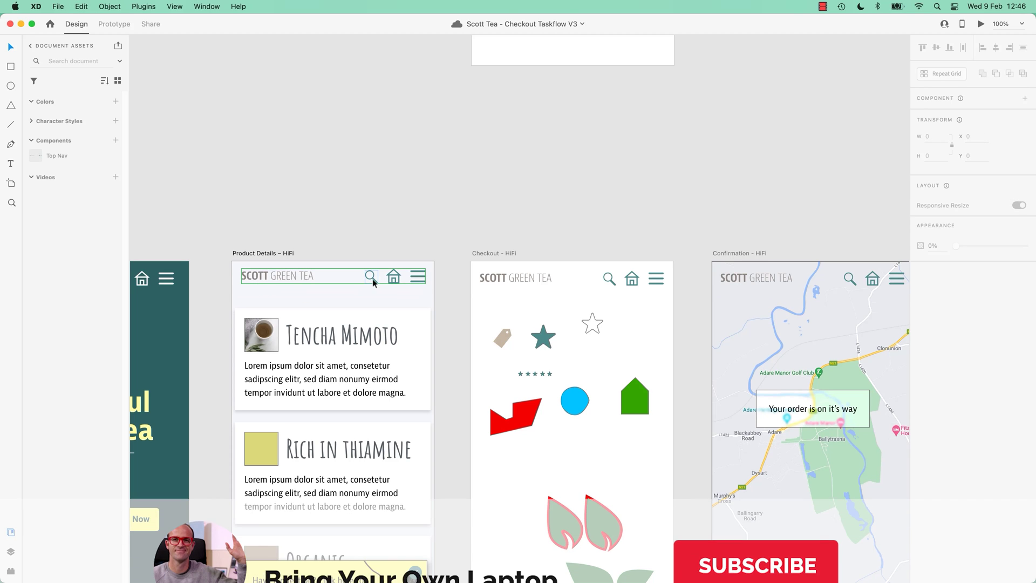
pyautogui.doubleClick(375, 280)
pyautogui.moveTo(374, 280); pyautogui.dragTo(355, 280)
pyautogui.press('super+z')
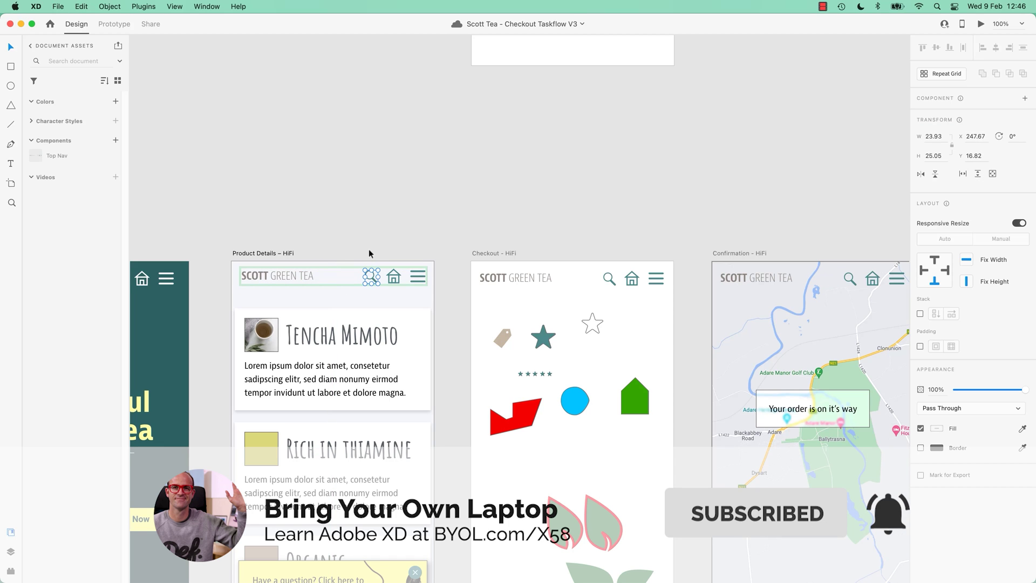
pyautogui.click(361, 218)
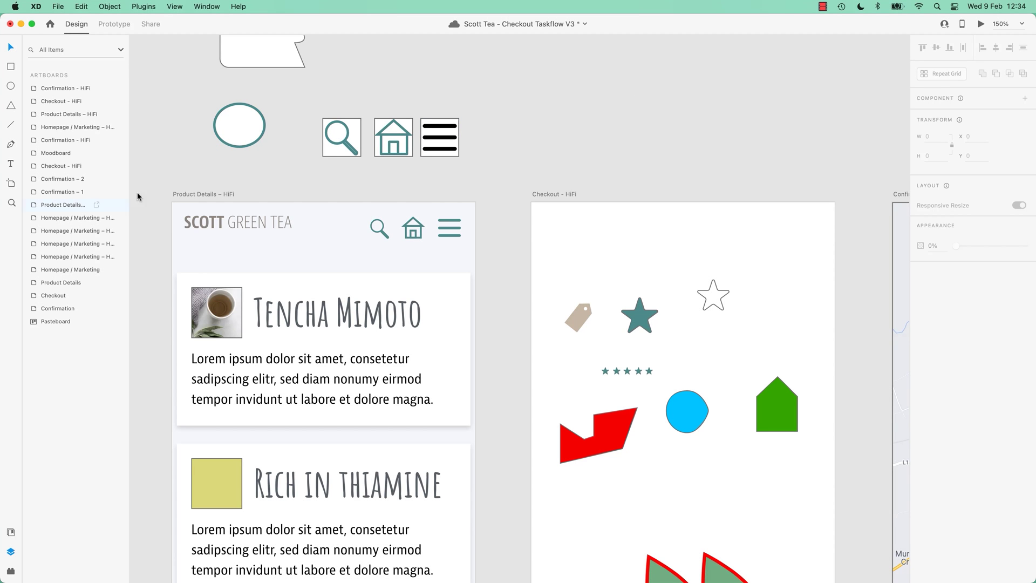
# - Show the document assets, check the character styles list and collapse it, and save the document
pyautogui.click(11, 534)
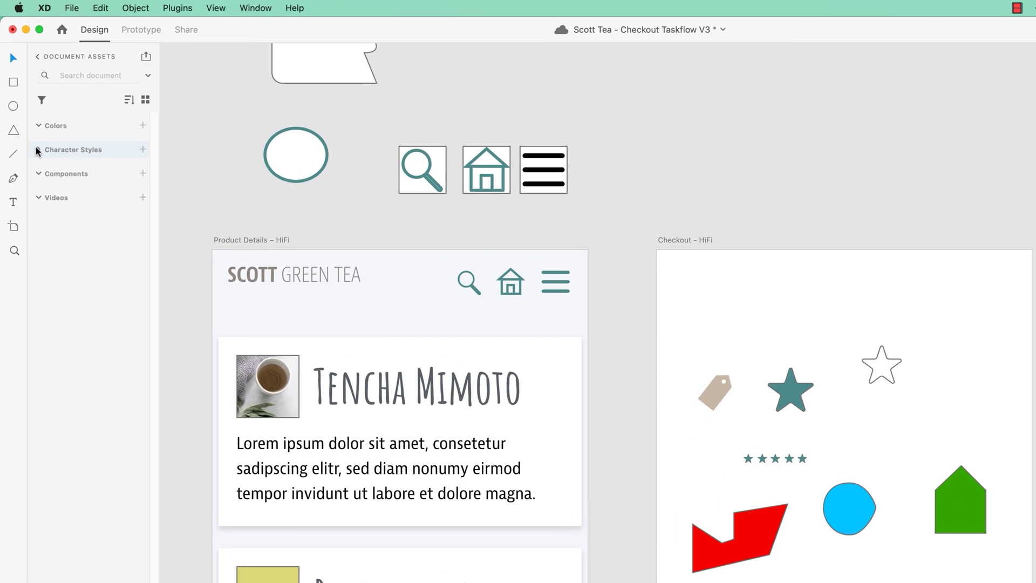
pyautogui.click(33, 120)
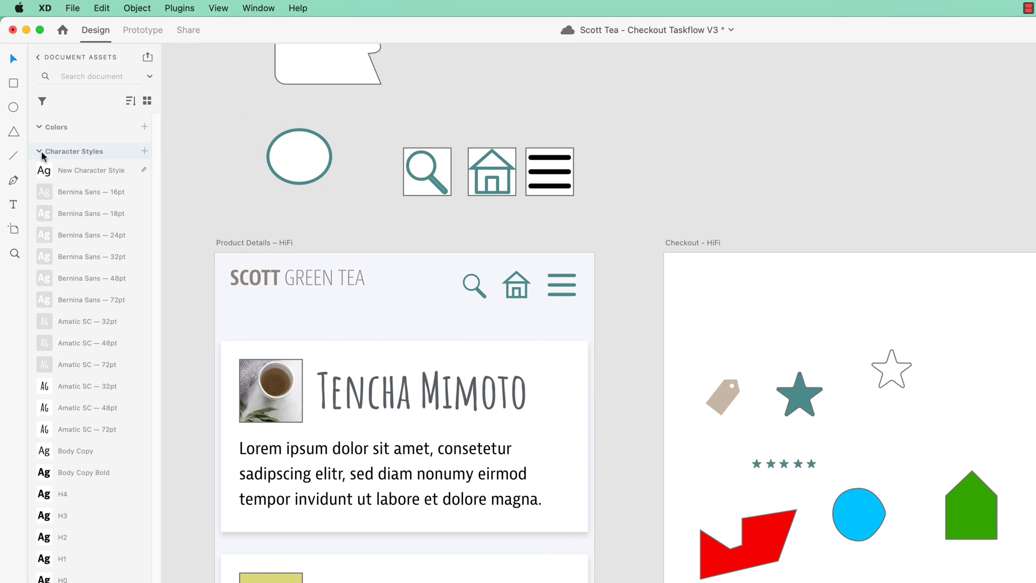
pyautogui.click(39, 151)
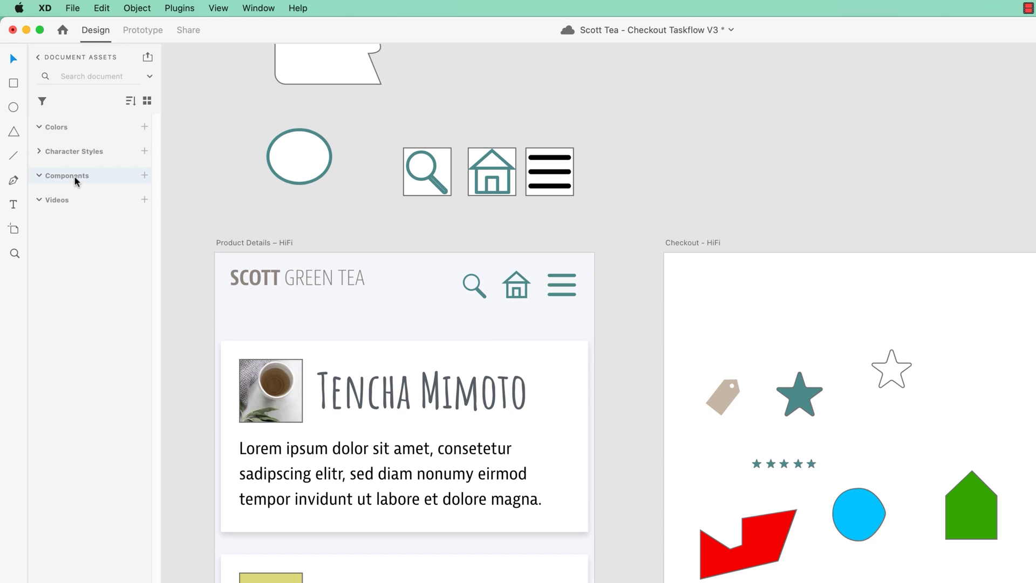
pyautogui.press('super+s')
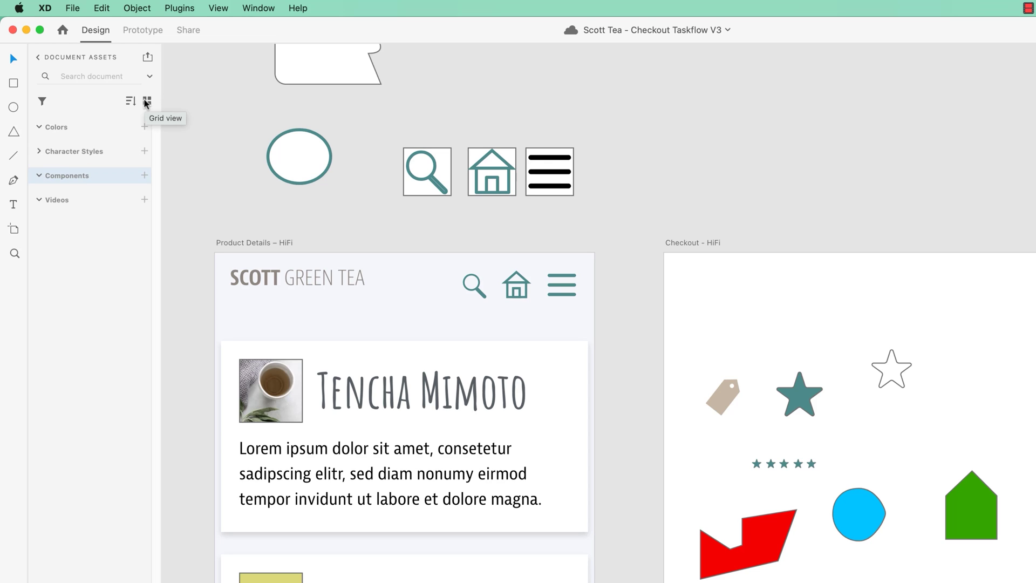
# - Compare the grid and list views of the character styles in the document assets
pyautogui.click(42, 155)
pyautogui.click(146, 102)
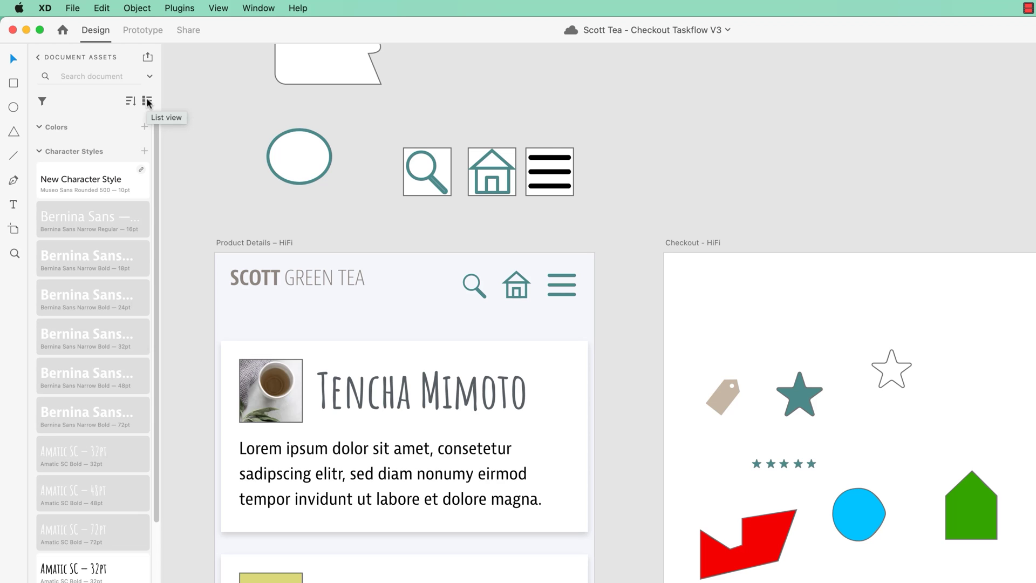
pyautogui.click(147, 102)
pyautogui.click(147, 102)
pyautogui.click(147, 101)
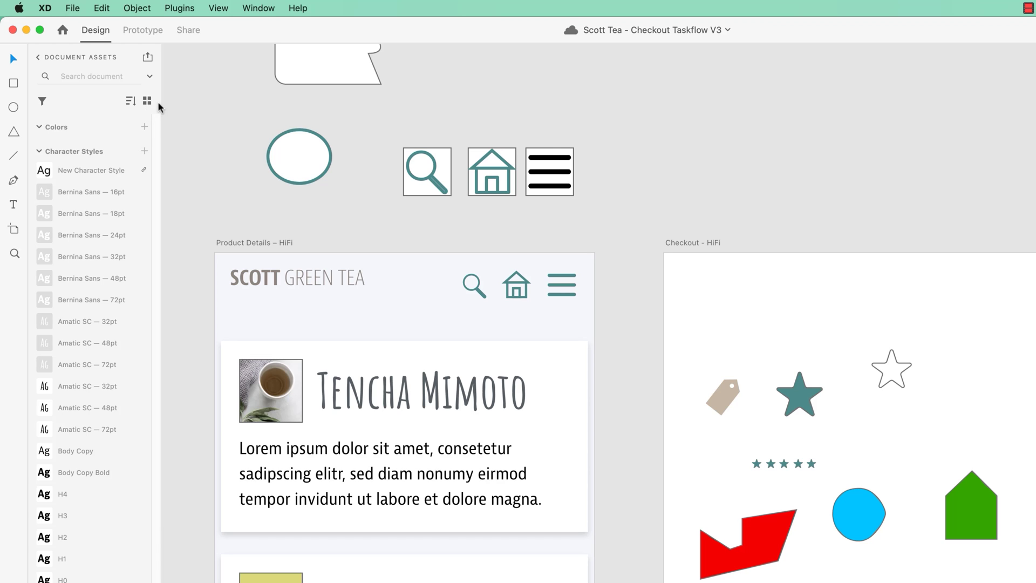
pyautogui.click(39, 151)
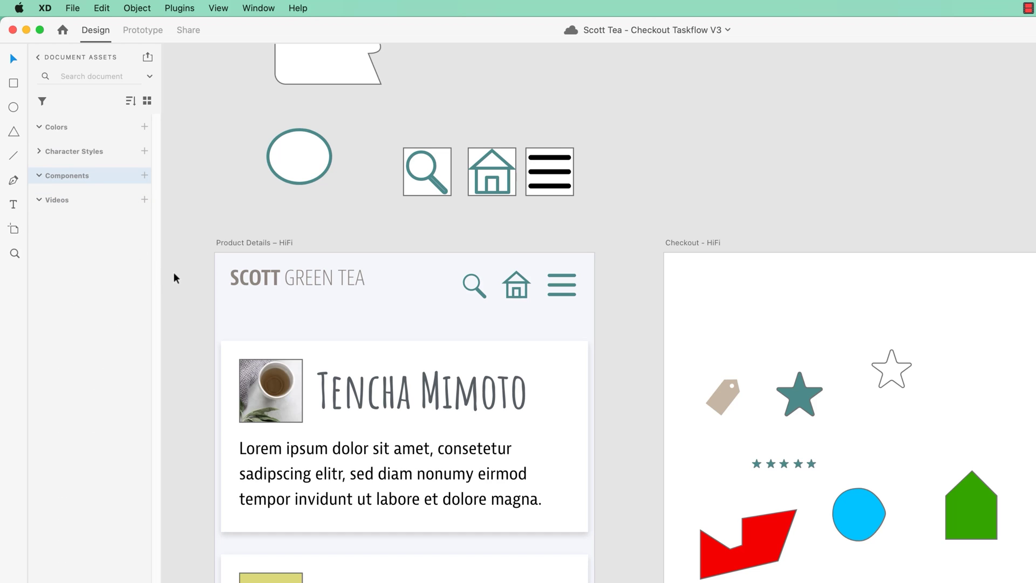
# - Make one component from the logo text and the search, home and menu icons on the Product Details – HiFi artboard
pyautogui.moveTo(190, 263); pyautogui.dragTo(580, 308)
pyautogui.moveTo(231, 303); pyautogui.dragTo(265, 344)
pyautogui.moveTo(227, 297); pyautogui.dragTo(621, 348)
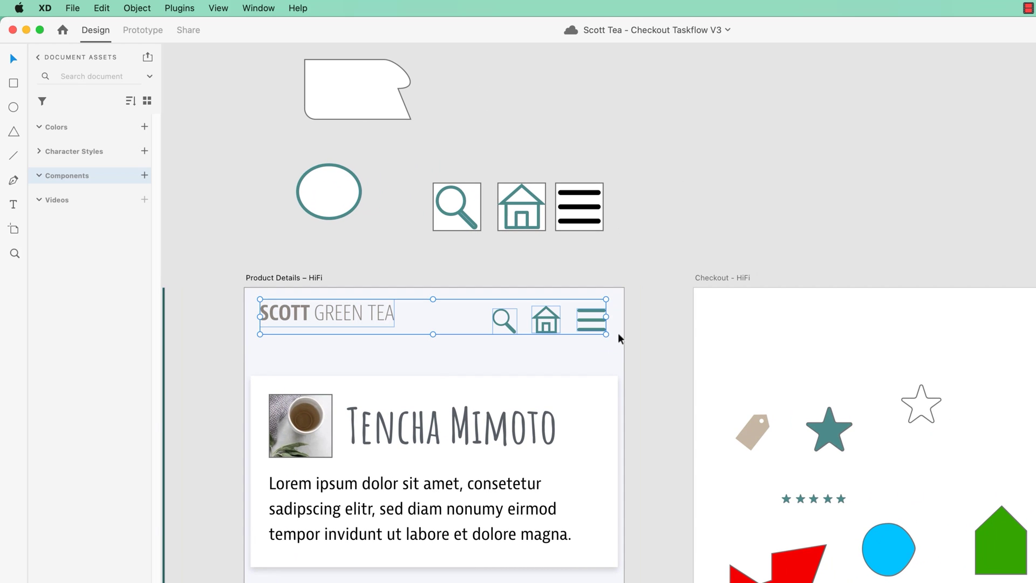
pyautogui.rightClick(558, 321)
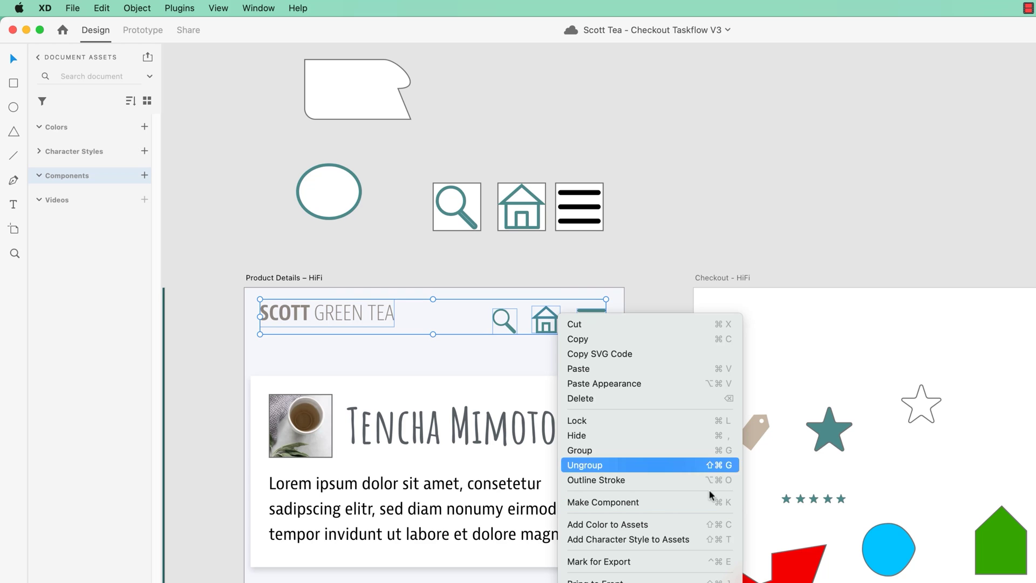
pyautogui.click(140, 6)
pyautogui.click(139, 8)
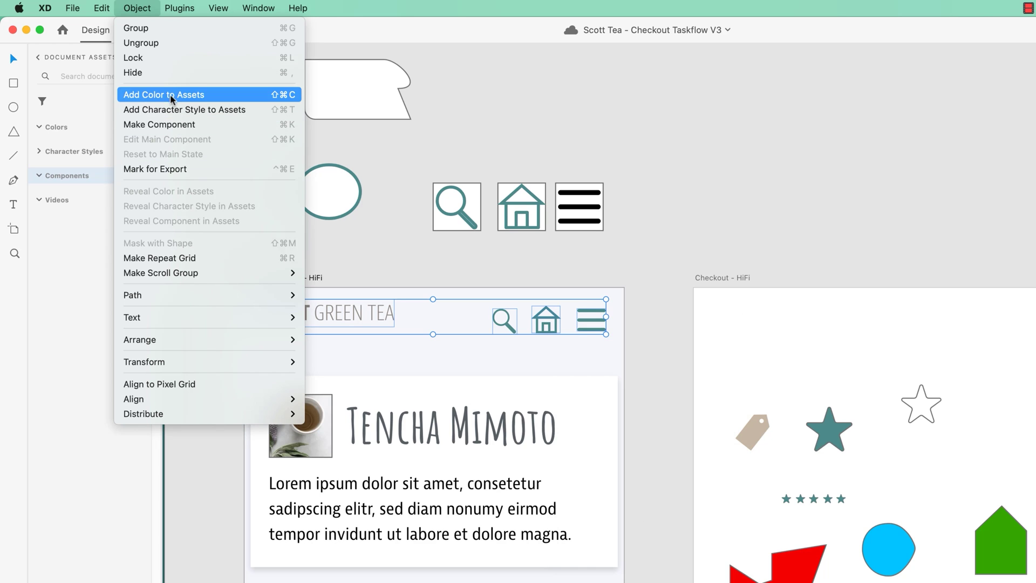
pyautogui.click(223, 129)
pyautogui.press('super+z')
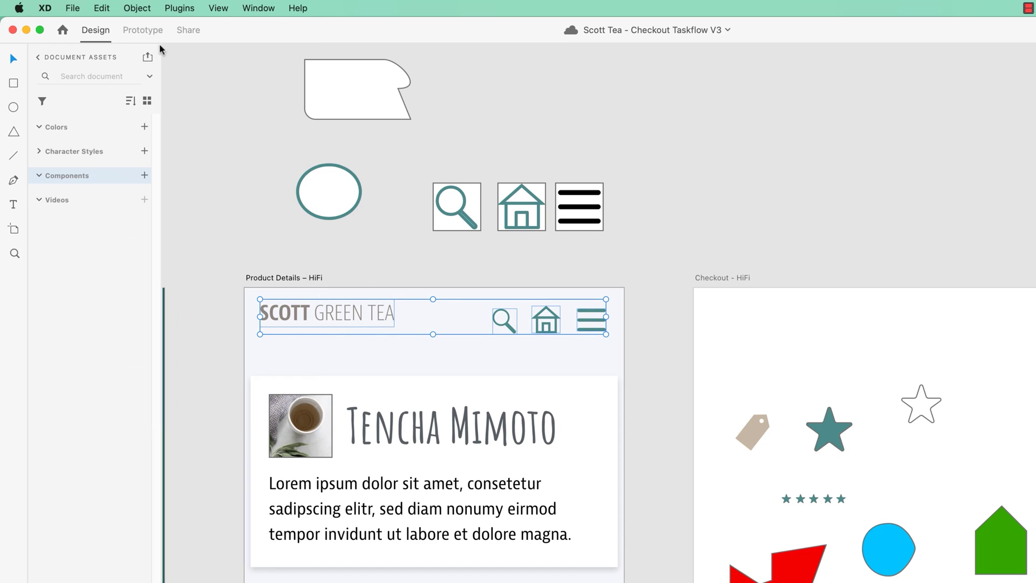
pyautogui.press('super+k')
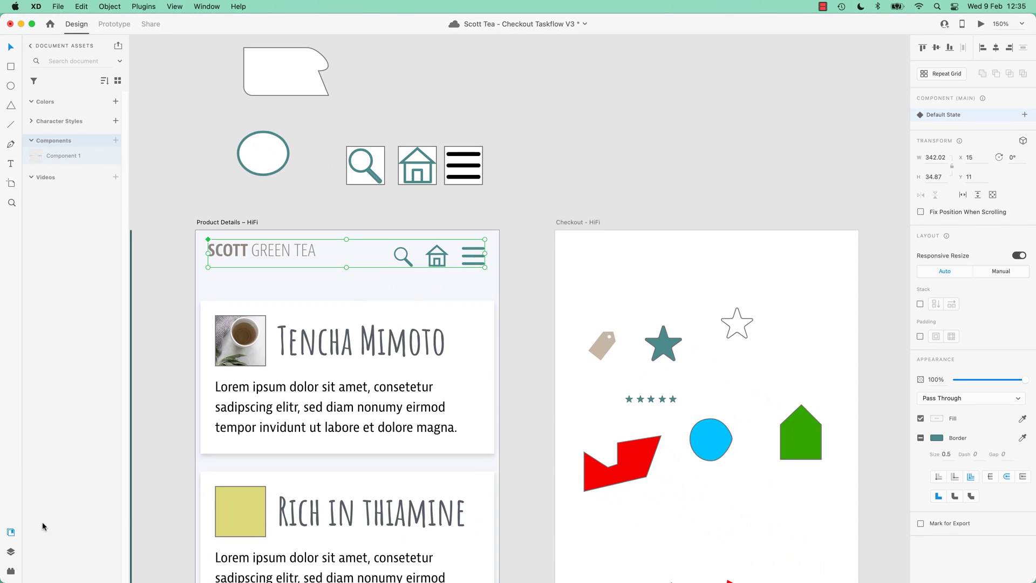
# - Find the new navigation component in the document assets and rename it as Top Nav
pyautogui.click(9, 553)
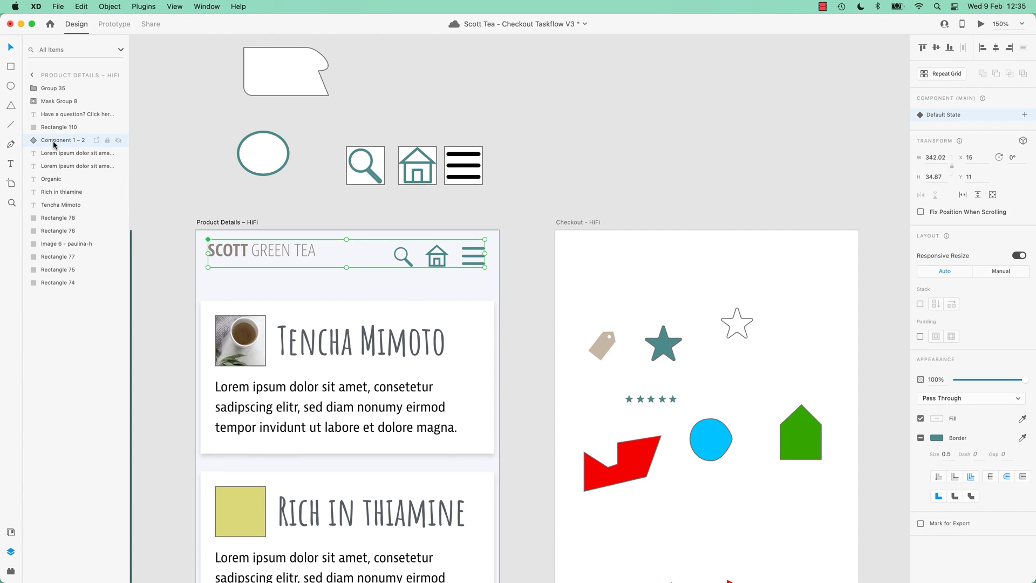
pyautogui.click(11, 533)
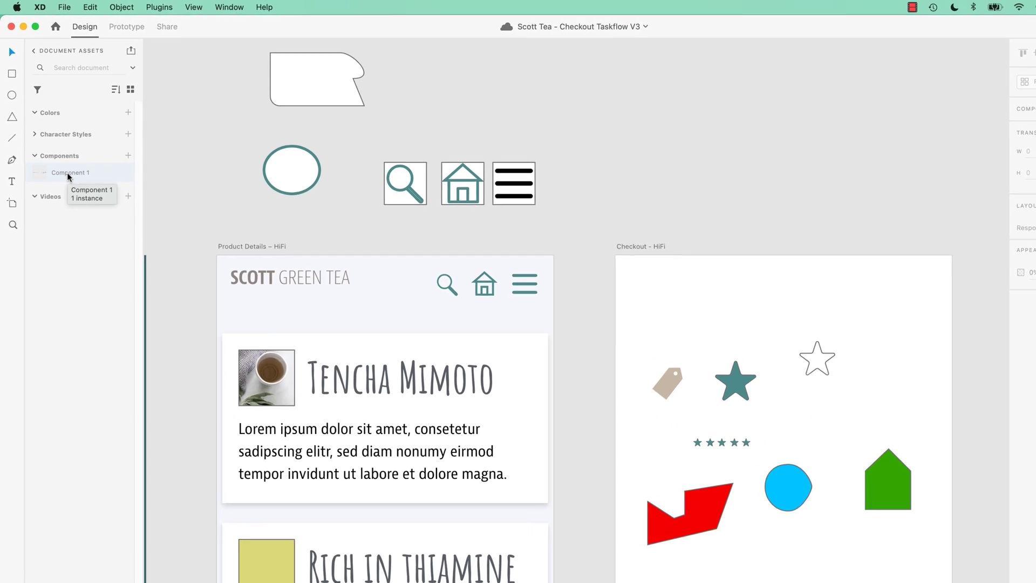
pyautogui.click(131, 90)
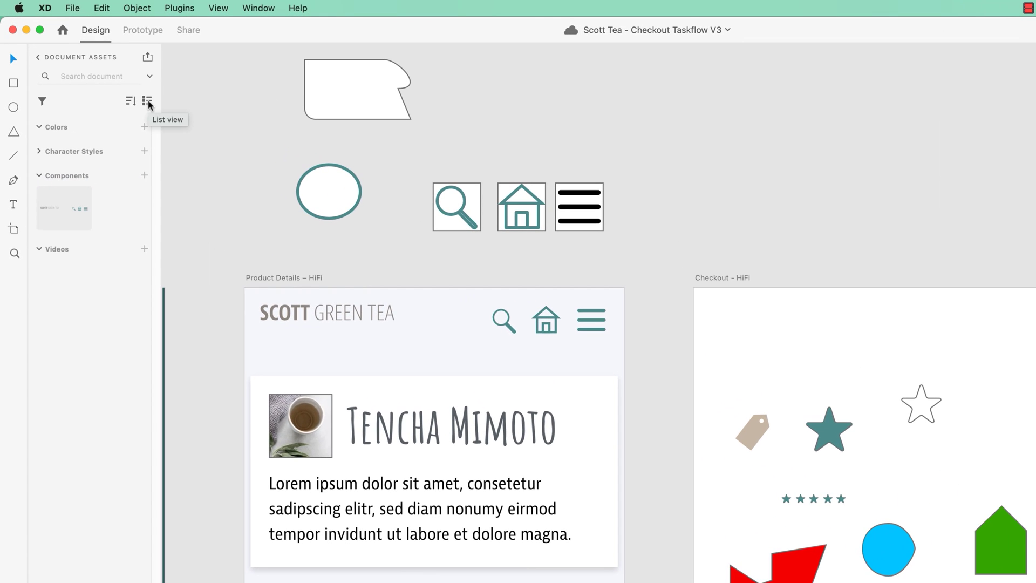
pyautogui.click(148, 102)
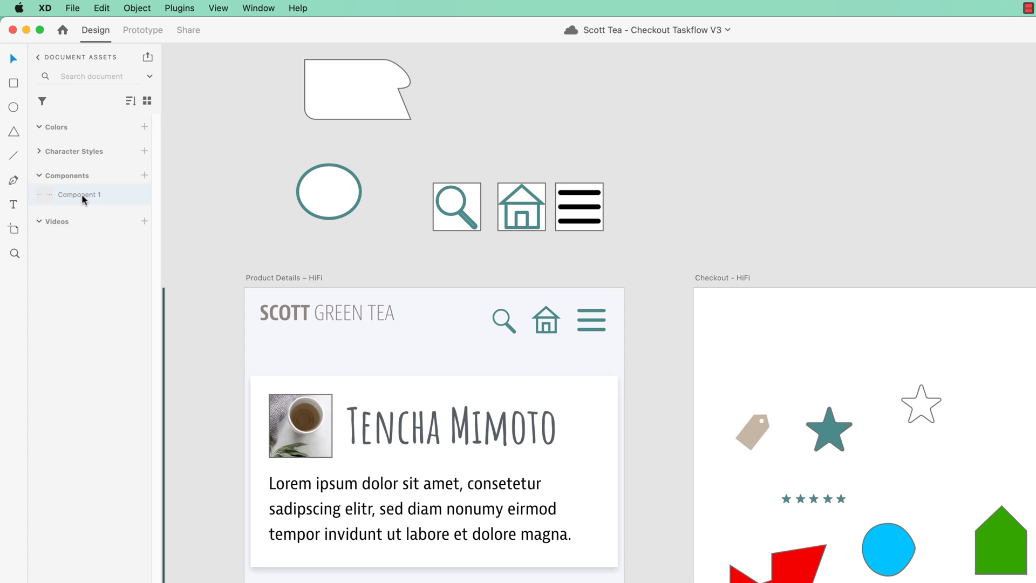
pyautogui.doubleClick(110, 195)
pyautogui.write('Top Nav')
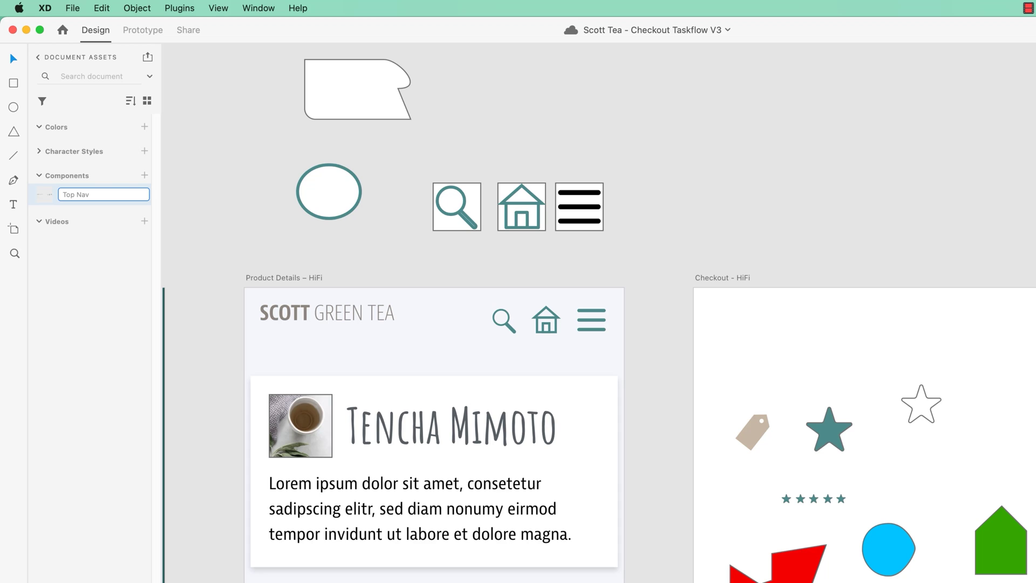
pyautogui.press('Return')
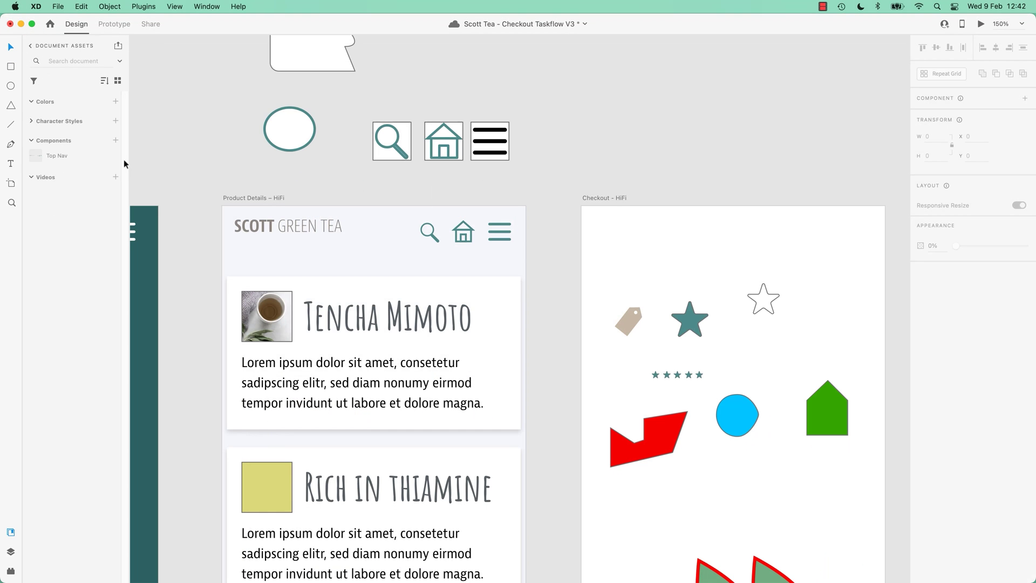
# - Copy the Top Nav component from Product Details – HiFi onto the Checkout – HiFi and Confirmation – HiFi artboards
pyautogui.click(299, 228)
pyautogui.click(606, 198)
pyautogui.press('super+v')
pyautogui.hscroll(10, 606, 195)
pyautogui.click(626, 211)
pyautogui.press('super+v')
pyautogui.hscroll(-10, 386, 212)
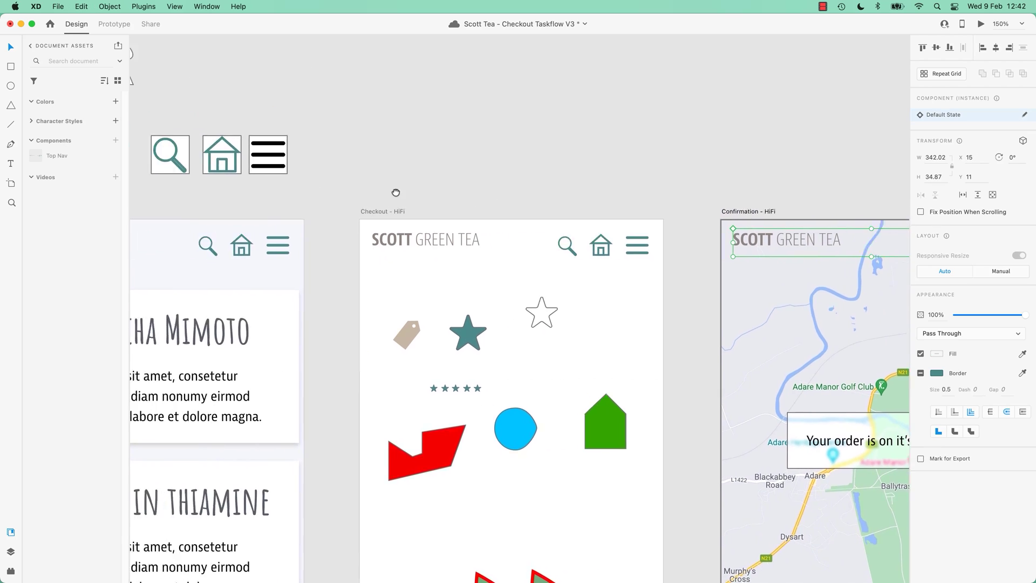
# - Compare the main Top Nav component on Product Details – HiFi with its instance on Checkout – HiFi
pyautogui.click(333, 238)
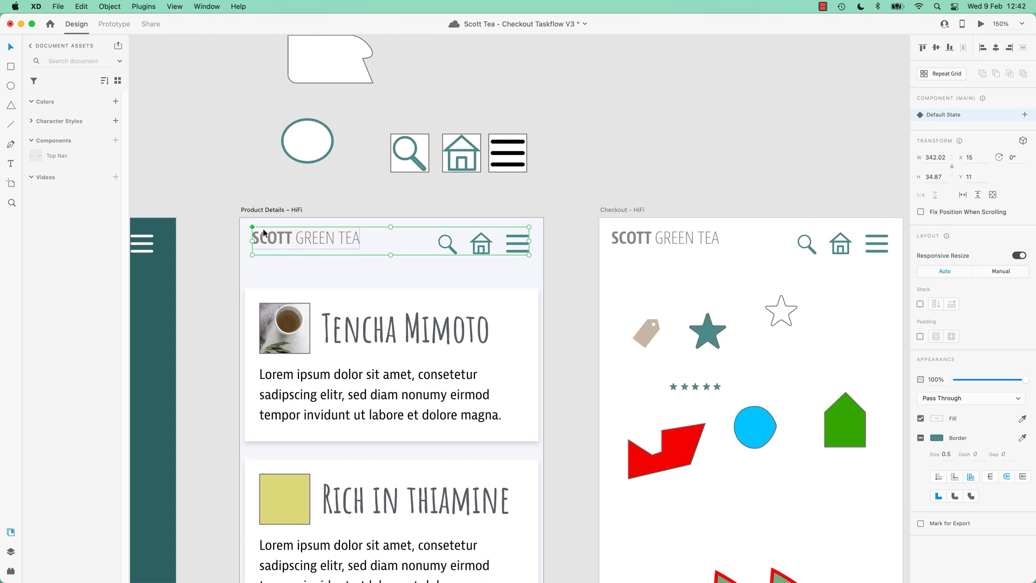
pyautogui.click(629, 237)
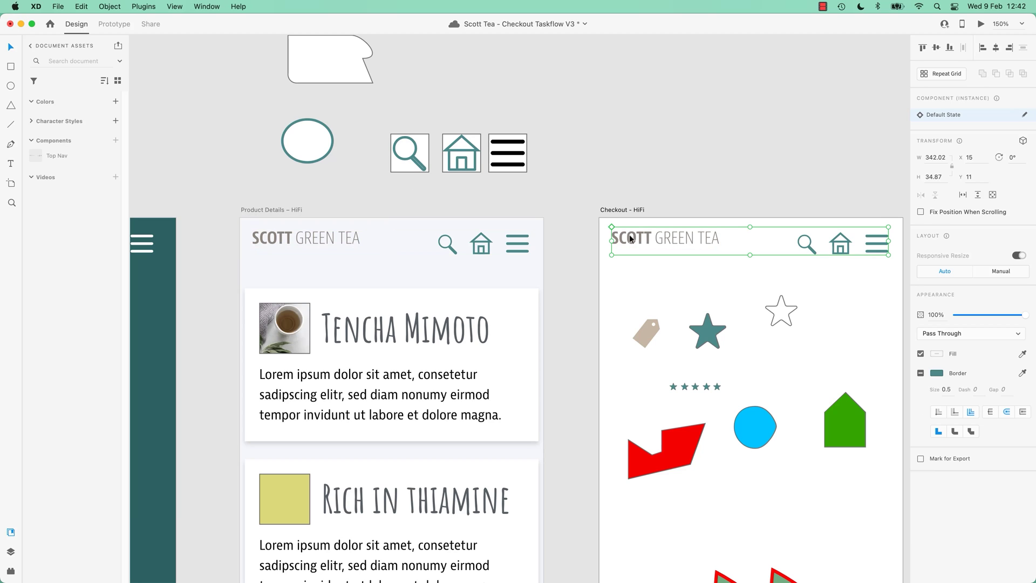
pyautogui.click(354, 238)
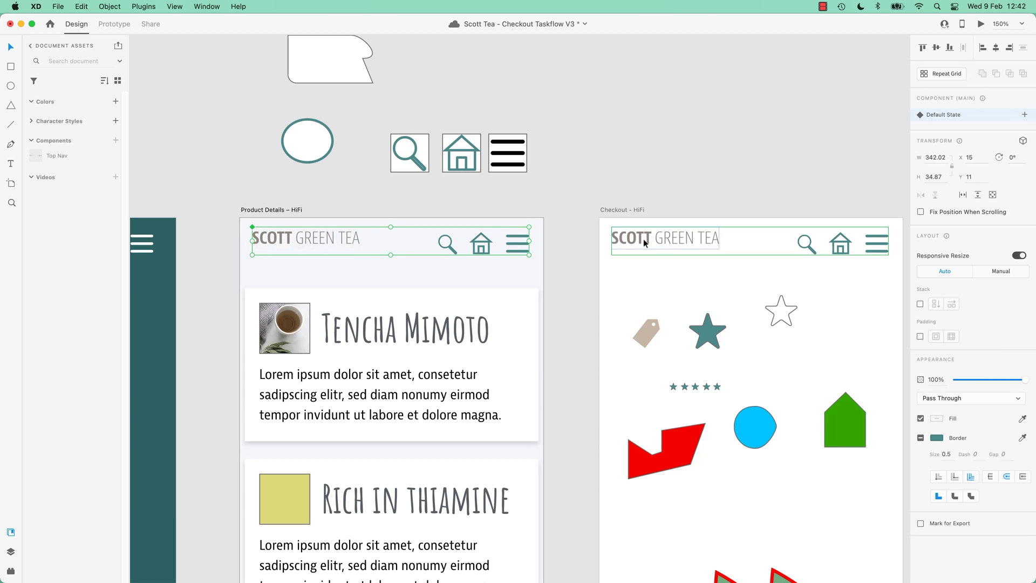
pyautogui.click(662, 237)
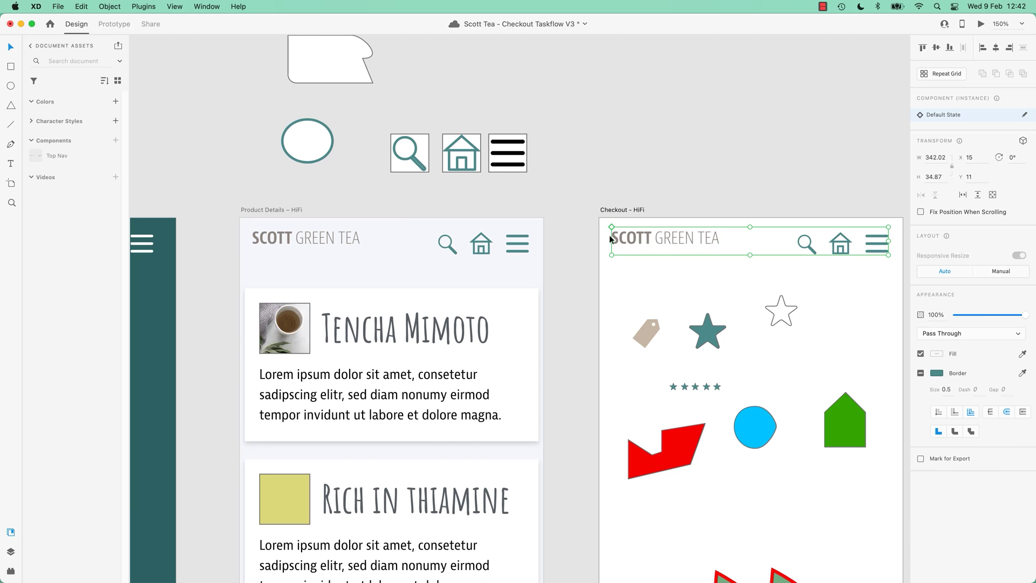
pyautogui.click(317, 235)
pyautogui.click(703, 239)
pyautogui.click(324, 236)
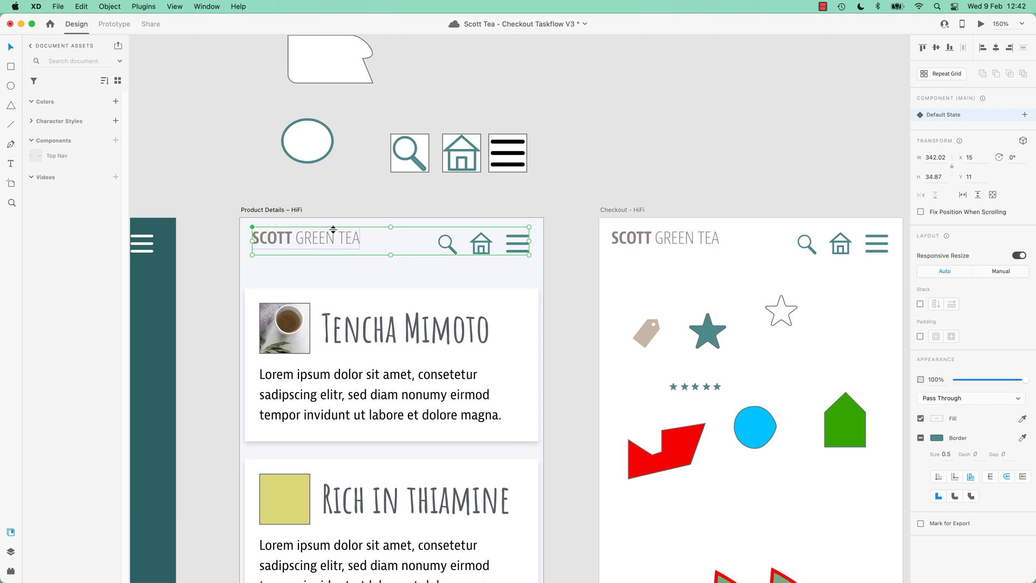
pyautogui.click(669, 247)
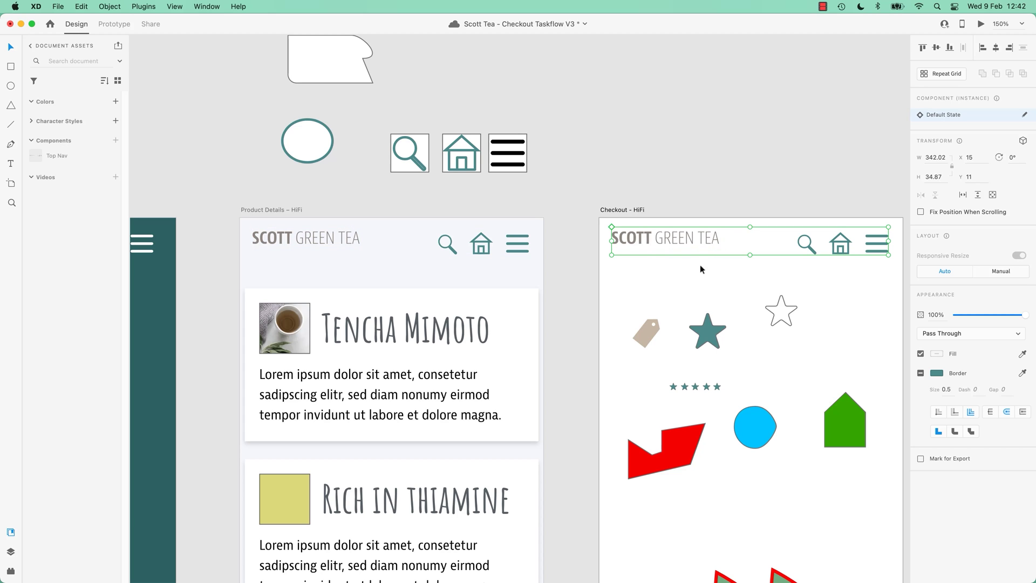
# - Move the logo text inside the main Top Nav component on Product Details – HiFi to about X 16, Y 17
pyautogui.click(325, 238)
pyautogui.press('super+1')
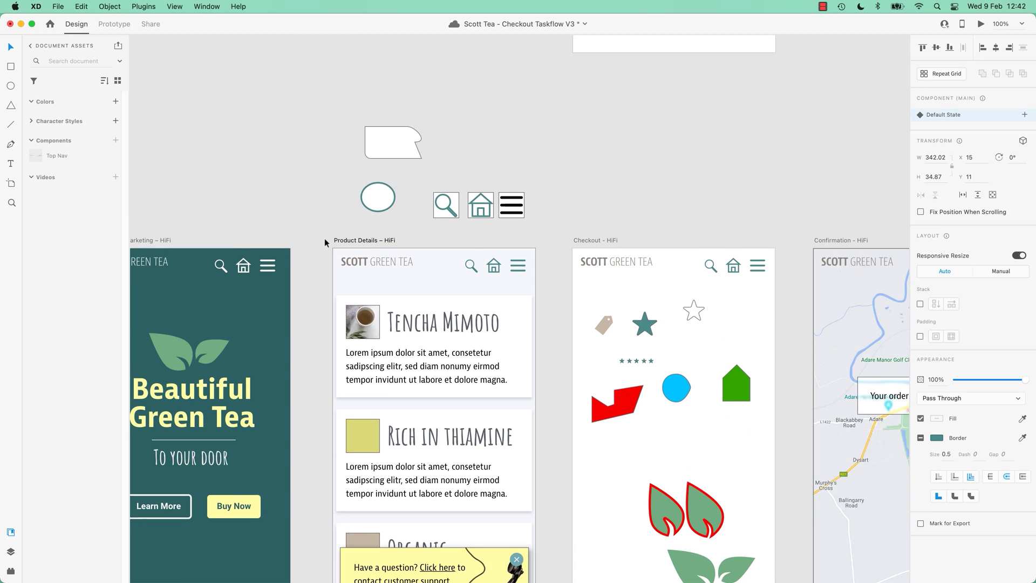
pyautogui.doubleClick(386, 262)
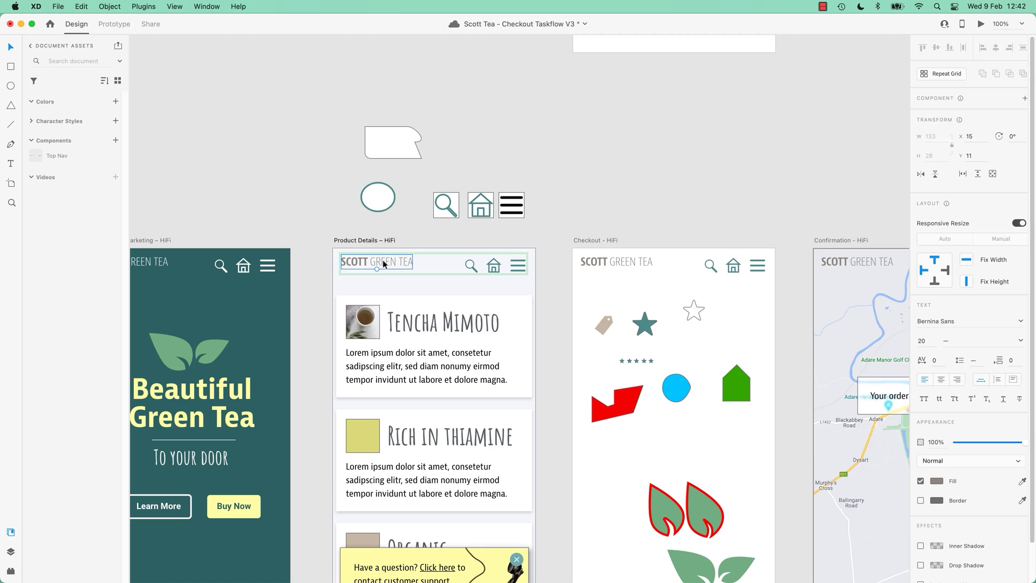
pyautogui.moveTo(383, 260); pyautogui.dragTo(380, 264)
pyautogui.moveTo(390, 259)
pyautogui.mouseDown()
pyautogui.moveTo(438, 277)
pyautogui.moveTo(377, 280)
pyautogui.moveTo(383, 263)
pyautogui.mouseUp()
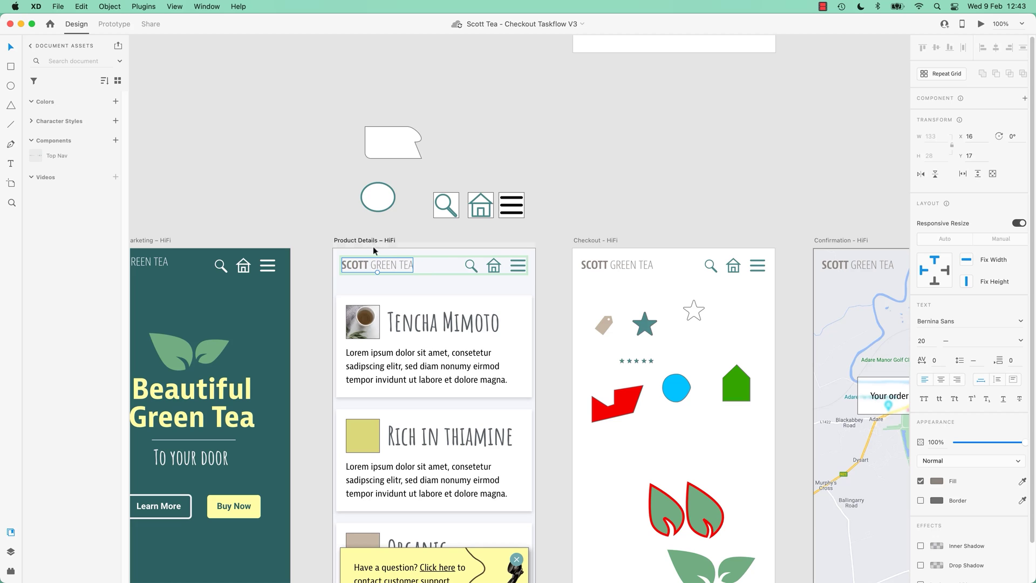
pyautogui.click(297, 193)
# - Move the main Top Nav component onto the pasteboard above the artboards and paste an instance onto Product Details – HiFi
pyautogui.moveTo(381, 269); pyautogui.dragTo(493, 100)
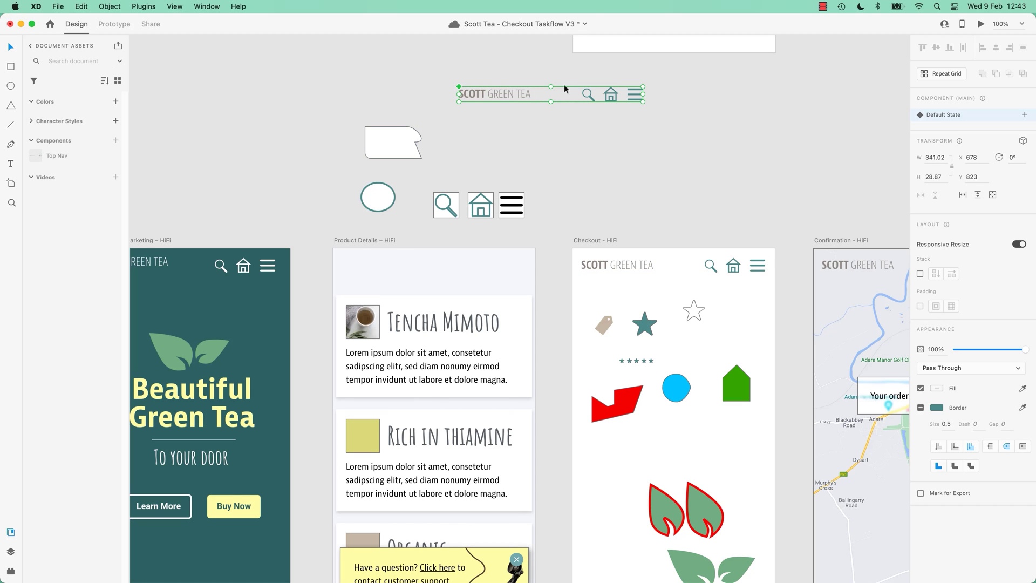
pyautogui.moveTo(537, 85); pyautogui.dragTo(265, 62)
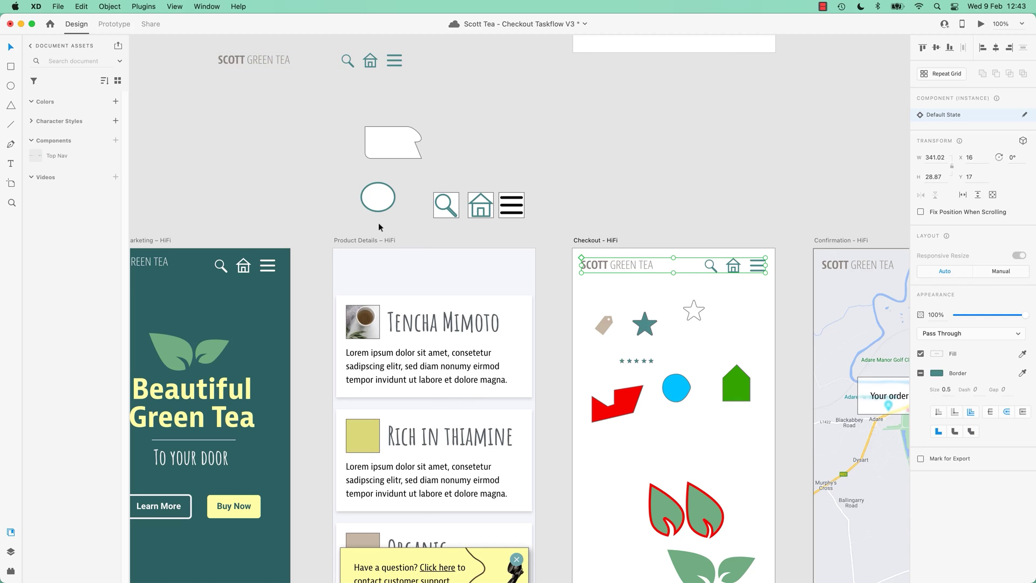
pyautogui.click(368, 240)
pyautogui.press('super+v')
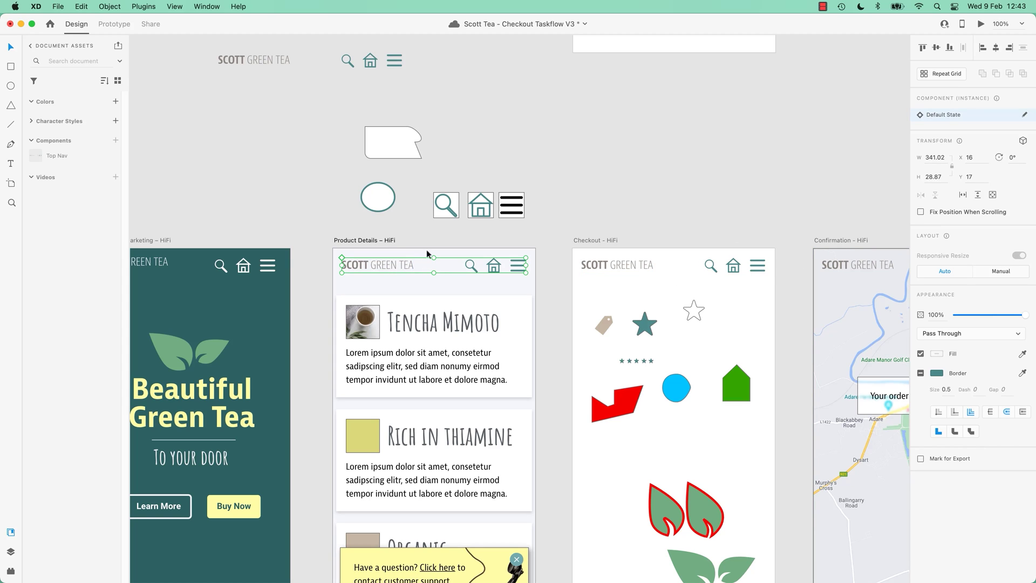
# - Move the main Top Nav component on the pasteboard to about X 129, Y 765
pyautogui.click(257, 57)
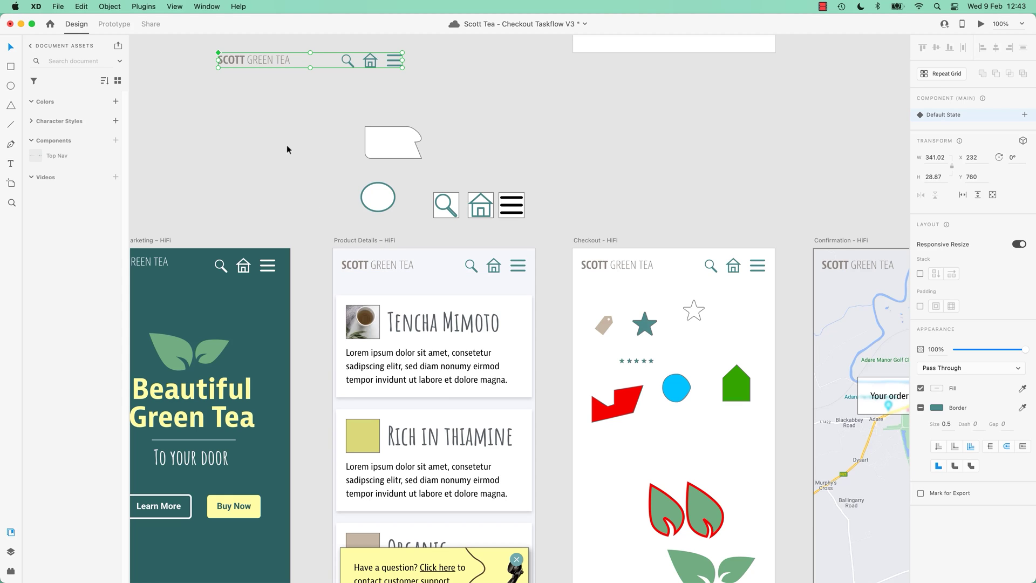
pyautogui.moveTo(278, 55); pyautogui.dragTo(223, 59)
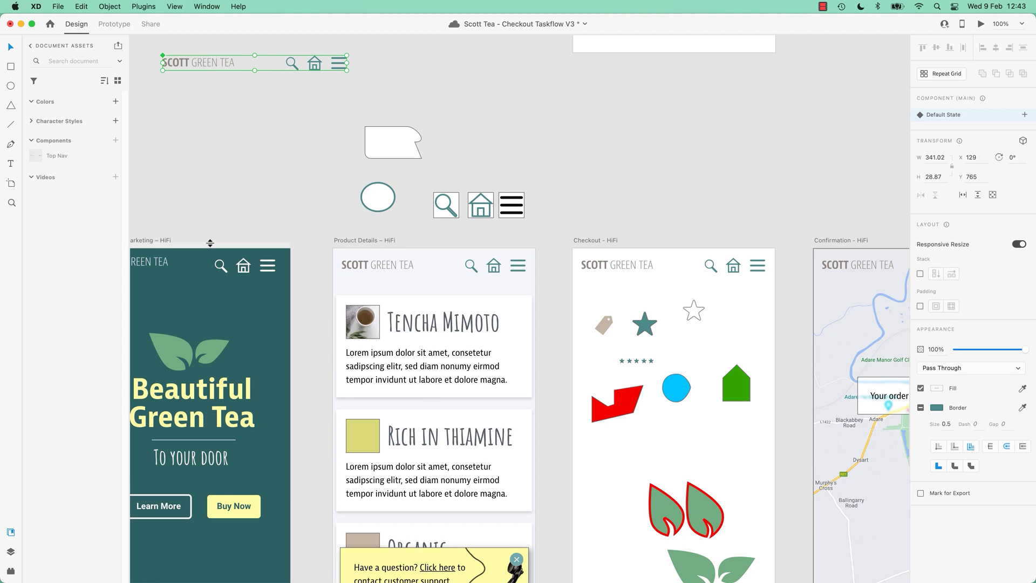
pyautogui.press('Escape')
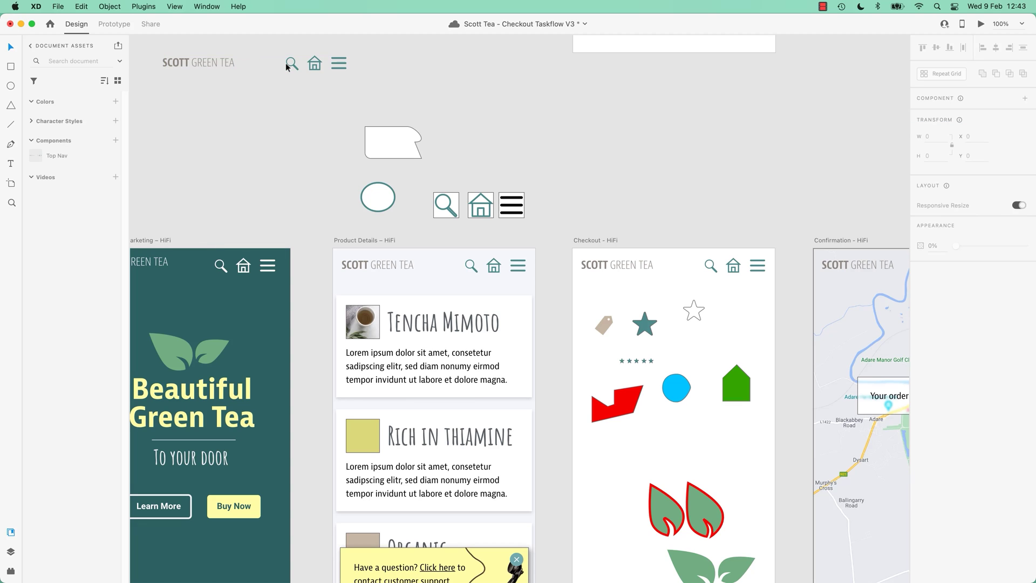
# - Examine the search icon inside the main Top Nav component on the pasteboard
pyautogui.doubleClick(294, 67)
pyautogui.moveTo(293, 67)
pyautogui.mouseDown()
pyautogui.moveTo(267, 66)
pyautogui.moveTo(294, 66)
pyautogui.mouseUp()
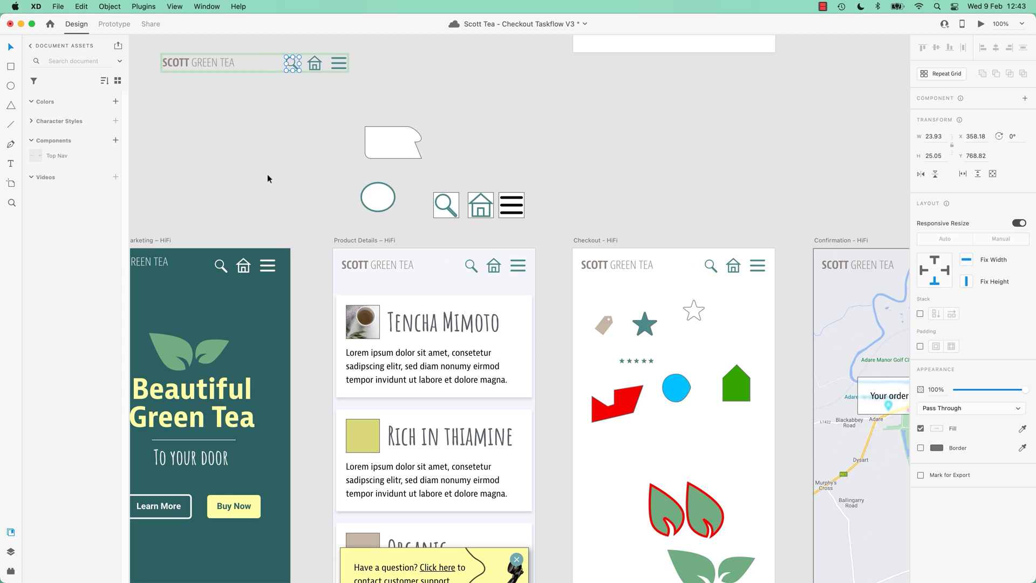
pyautogui.click(268, 172)
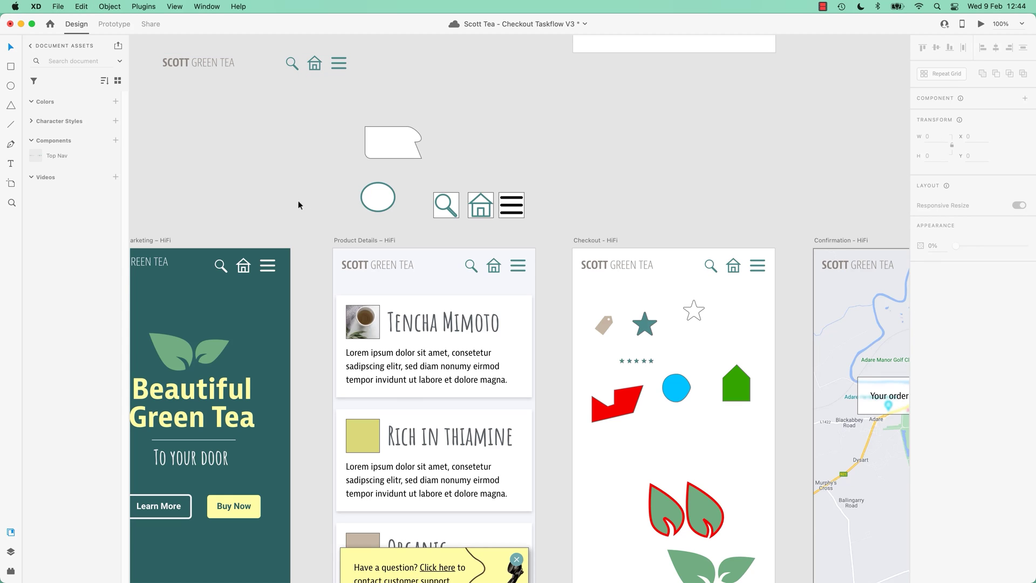
# - Ungroup the Top Nav instance on Product Details – HiFi to unlink it from the main component
pyautogui.click(380, 266)
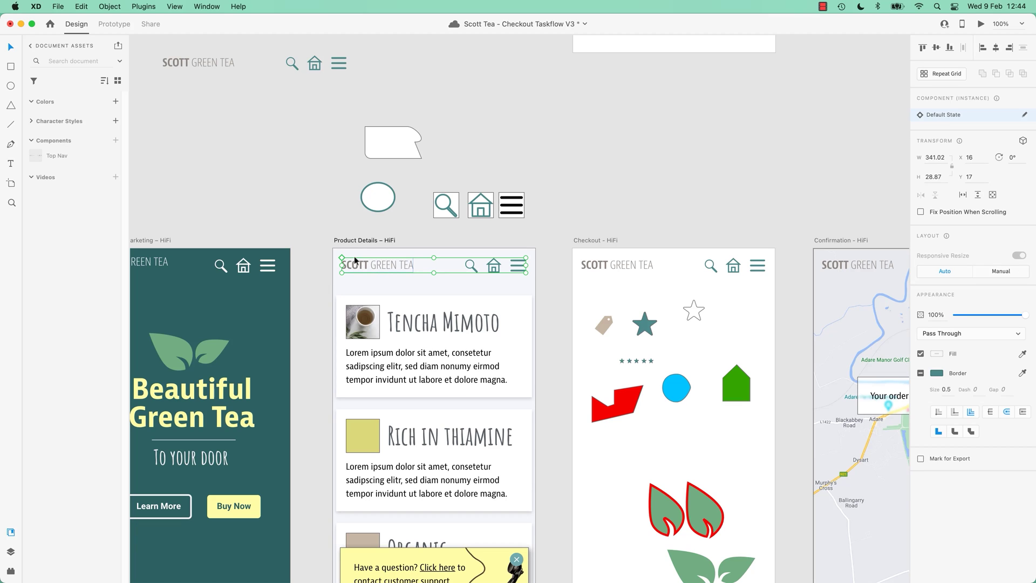
pyautogui.rightClick(382, 264)
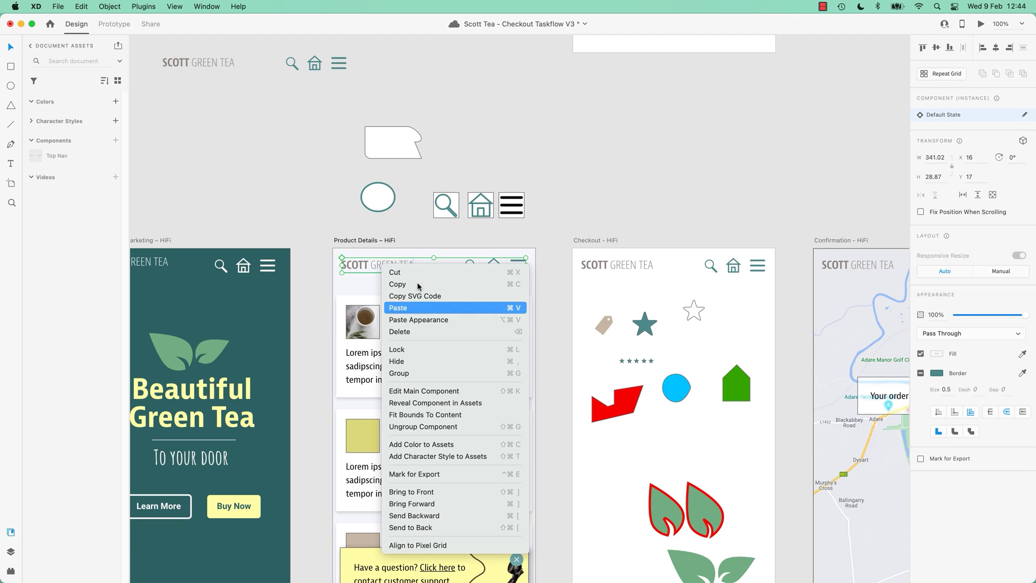
pyautogui.click(423, 426)
pyautogui.click(333, 210)
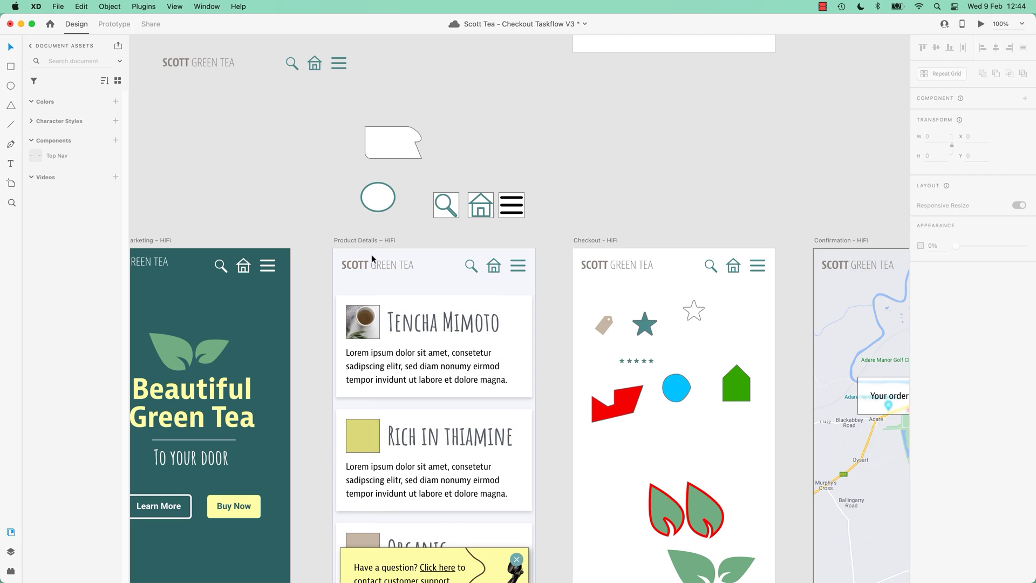
# - Shift the logo text inside the main Top Nav component slightly to the right and down
pyautogui.click(198, 63)
pyautogui.doubleClick(215, 63)
pyautogui.moveTo(215, 63); pyautogui.dragTo(232, 70)
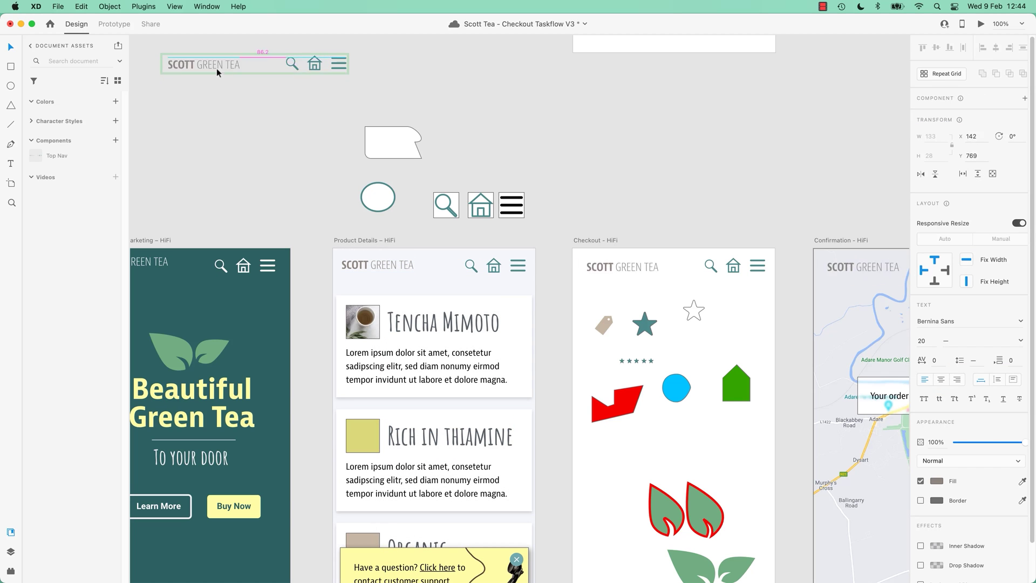
pyautogui.click(410, 270)
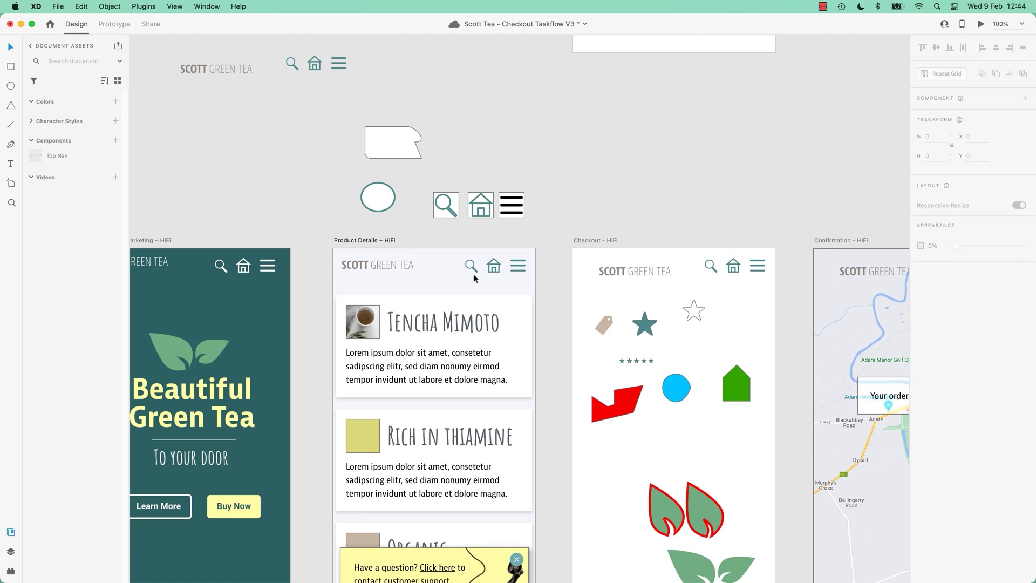
# - Undo the logo text moves in the main Top Nav component and the ungrouping on Product Details – HiFi
pyautogui.click(578, 204)
pyautogui.press('super+z')
pyautogui.press('super+z')
pyautogui.press('super+z')
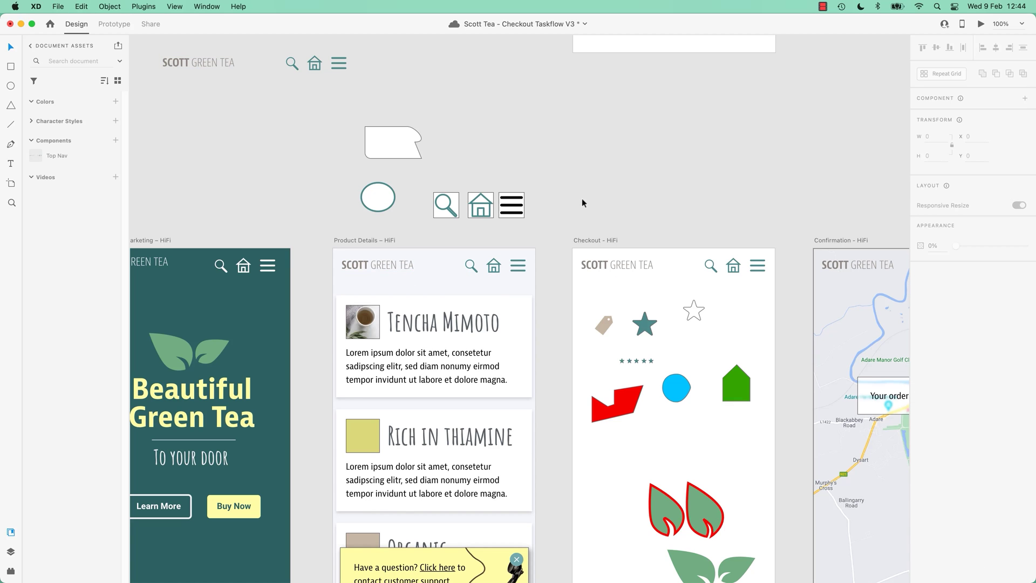
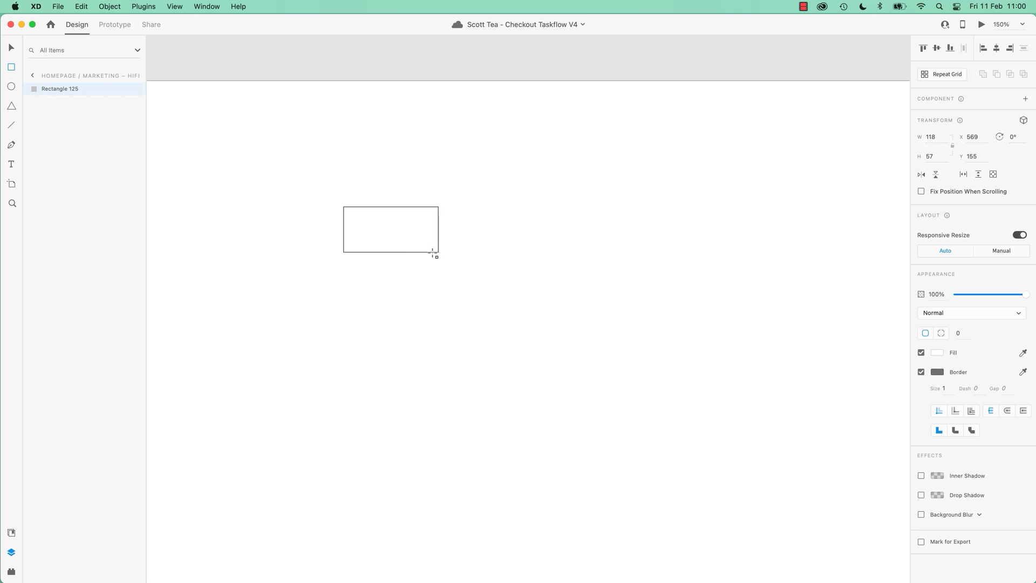
# - Draw a circle about 58 × 58 inside the rectangle at about X 587, Y 164
pyautogui.click(8, 87)
pyautogui.moveTo(358, 214); pyautogui.dragTo(405, 261)
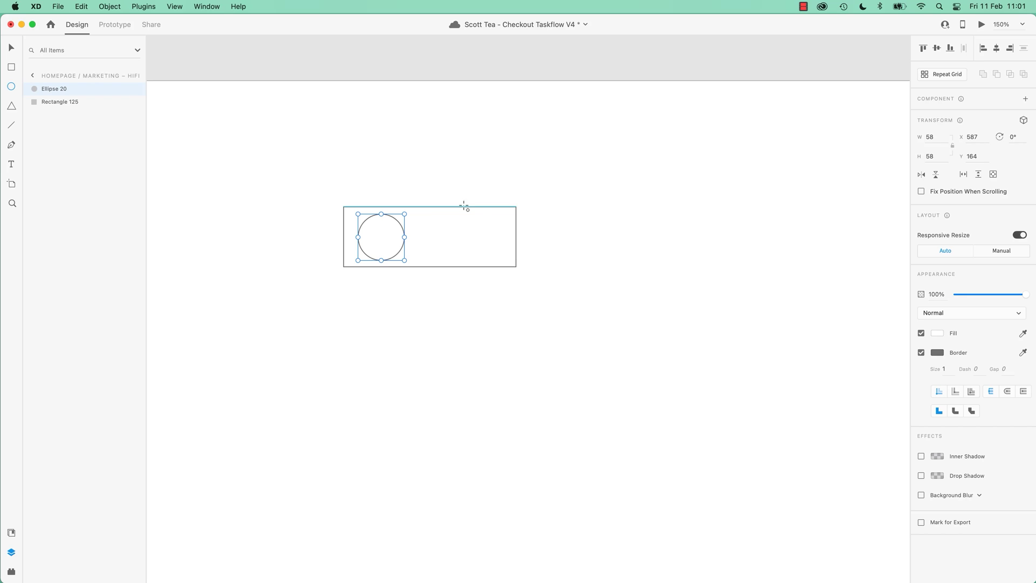
# - Fully round the rectangle's corners, shorten it into a toggle pill, and move the circle to about X 579
pyautogui.click(414, 218)
pyautogui.moveTo(509, 214); pyautogui.dragTo(432, 249)
pyautogui.moveTo(516, 236); pyautogui.dragTo(385, 242)
pyautogui.click(398, 241)
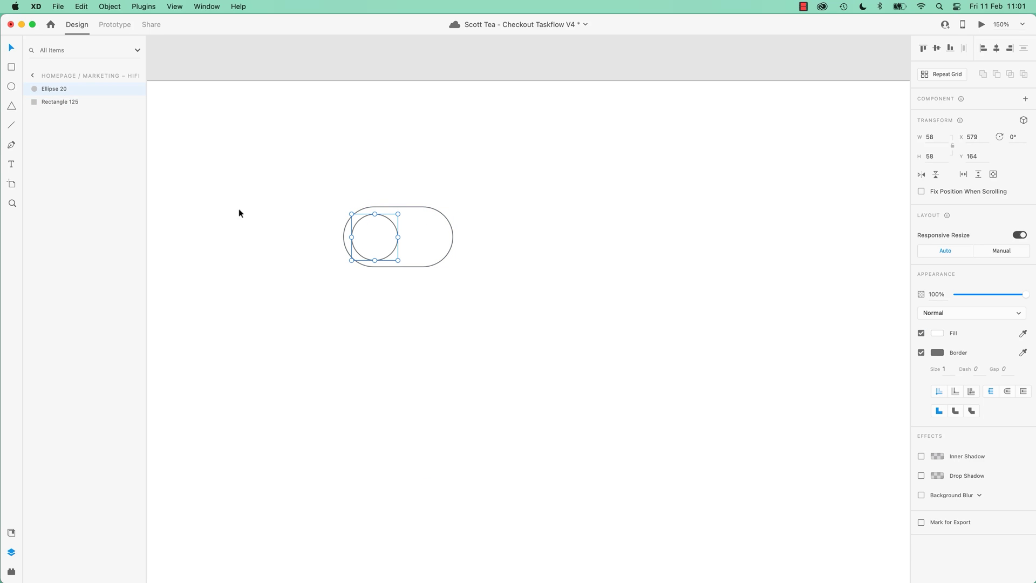
# - Fill the toggle's circle with the red color #A73737
pyautogui.click(257, 218)
pyautogui.moveTo(274, 155); pyautogui.dragTo(407, 237)
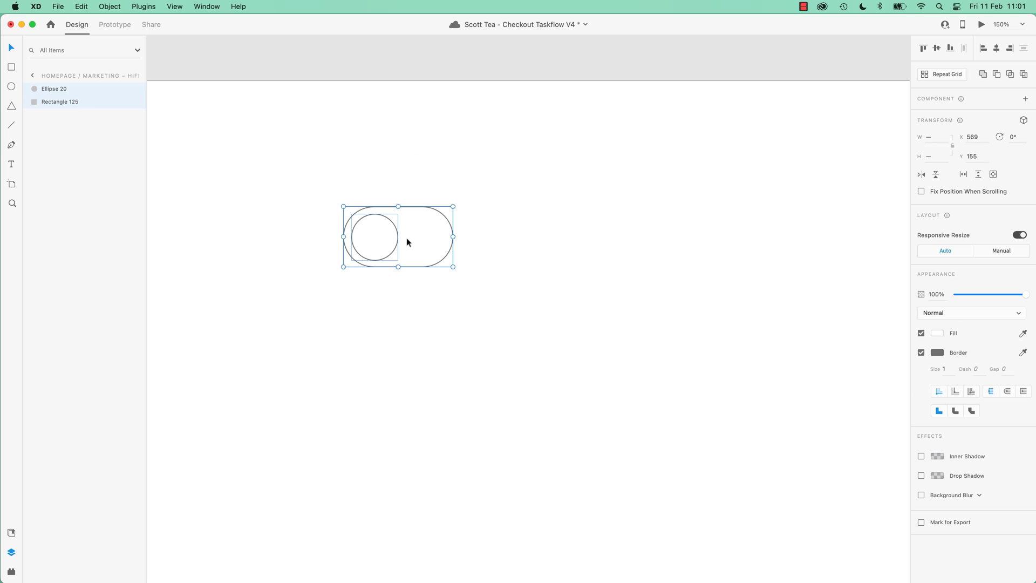
pyautogui.click(518, 232)
pyautogui.click(393, 239)
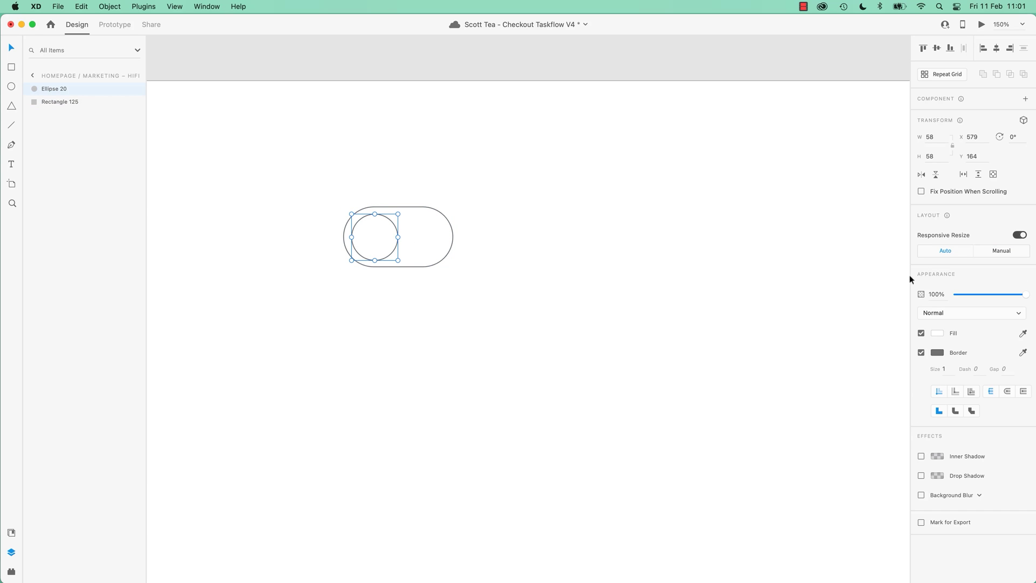
pyautogui.click(938, 333)
pyautogui.moveTo(862, 341); pyautogui.dragTo(863, 306)
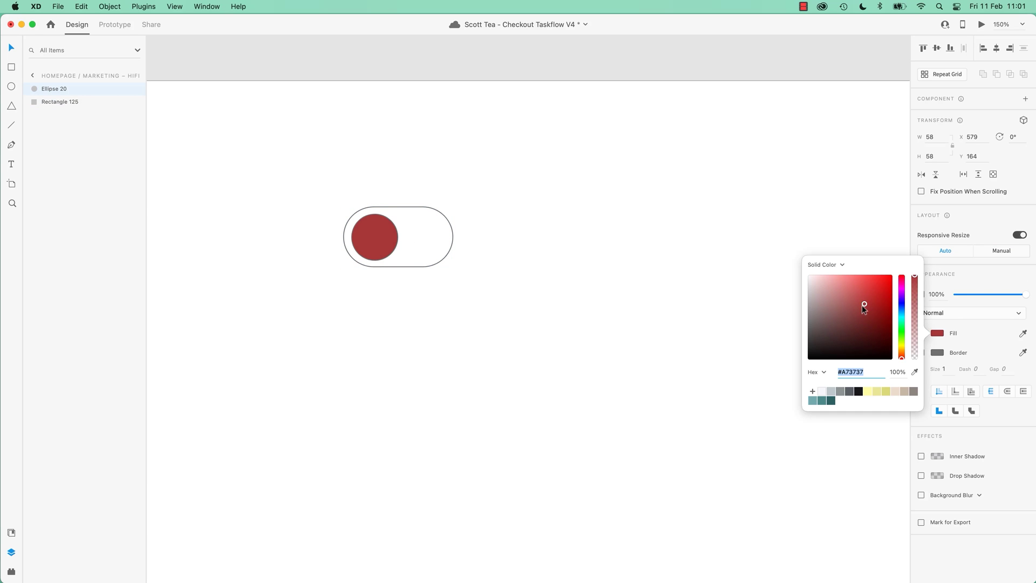
pyautogui.click(492, 195)
# - Scale the pill and circle down together to about 108 × 60, keeping their proportions
pyautogui.moveTo(556, 145); pyautogui.dragTo(295, 281)
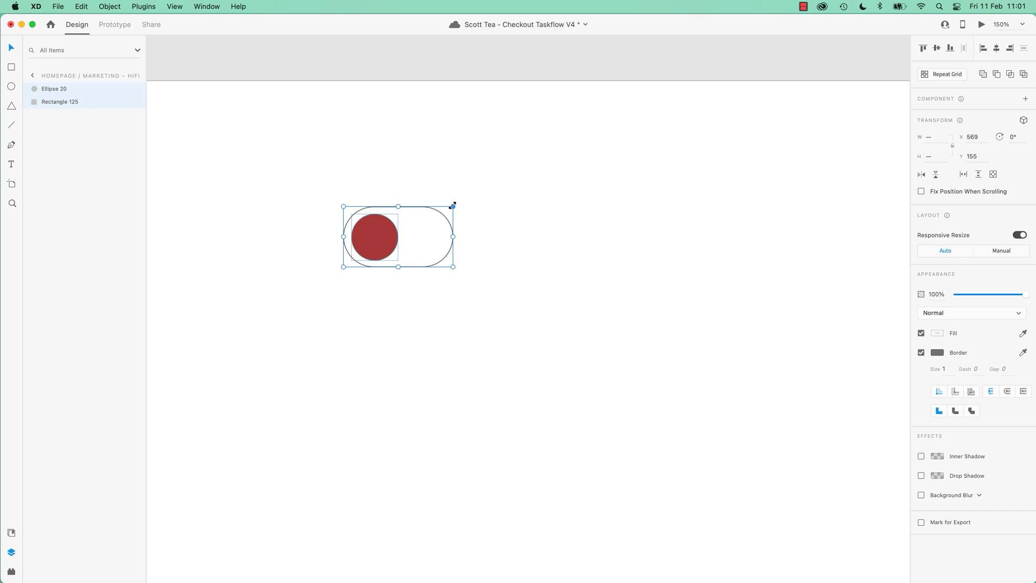
pyautogui.moveTo(454, 206); pyautogui.dragTo(431, 219)
pyautogui.moveTo(373, 251); pyautogui.dragTo(509, 254)
pyautogui.press('super+z')
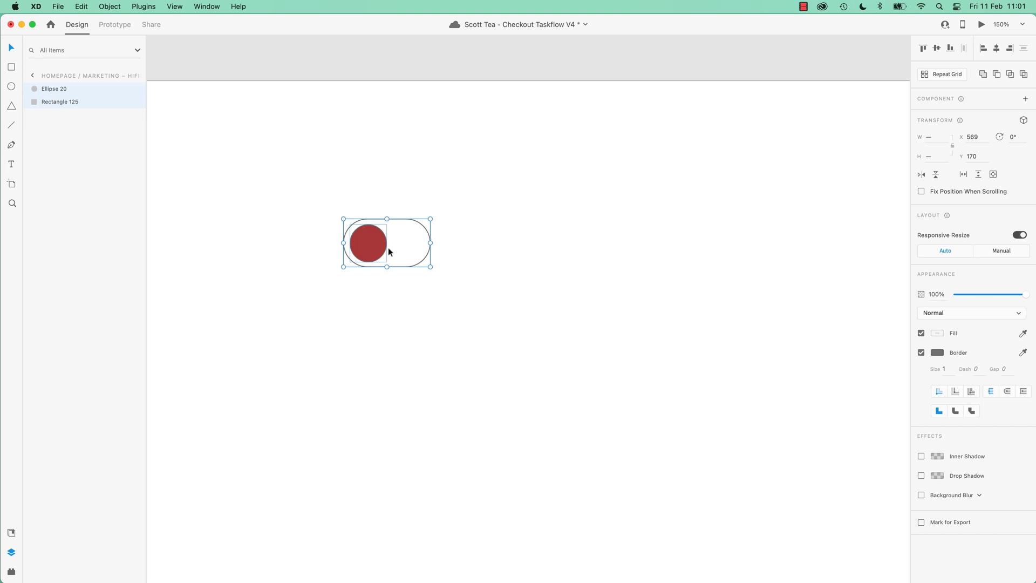
# - Duplicate the toggle shapes to about X 762 and group the copy
pyautogui.keyDown('alt'); pyautogui.moveTo(390, 251); pyautogui.dragTo(545, 252); pyautogui.keyUp('alt')
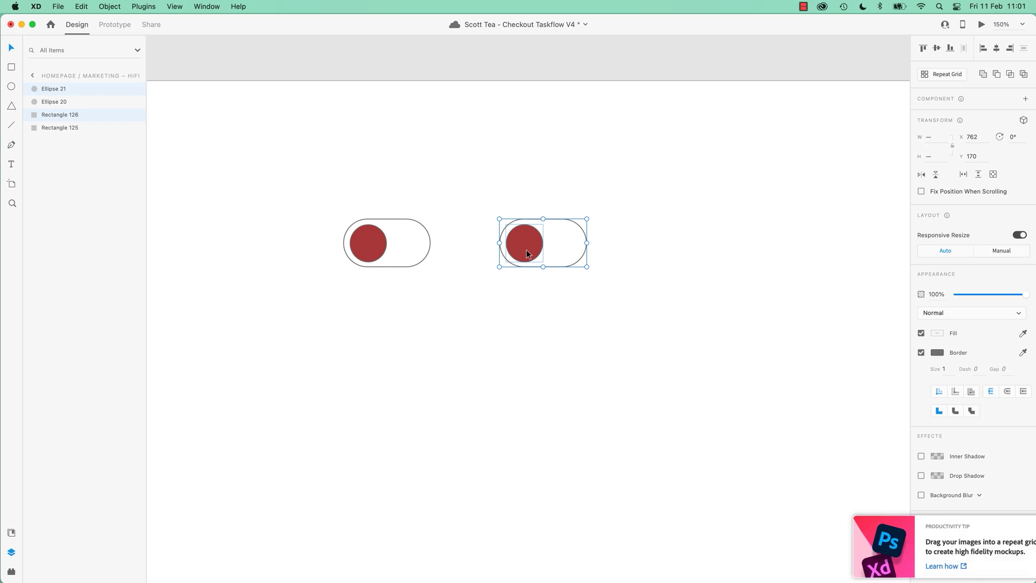
pyautogui.press('super+g')
pyautogui.moveTo(587, 218); pyautogui.dragTo(681, 221)
pyautogui.press('super+z')
# - Make the third toggle copy, at about X 894, a component
pyautogui.click(1024, 99)
pyautogui.press('super+z')
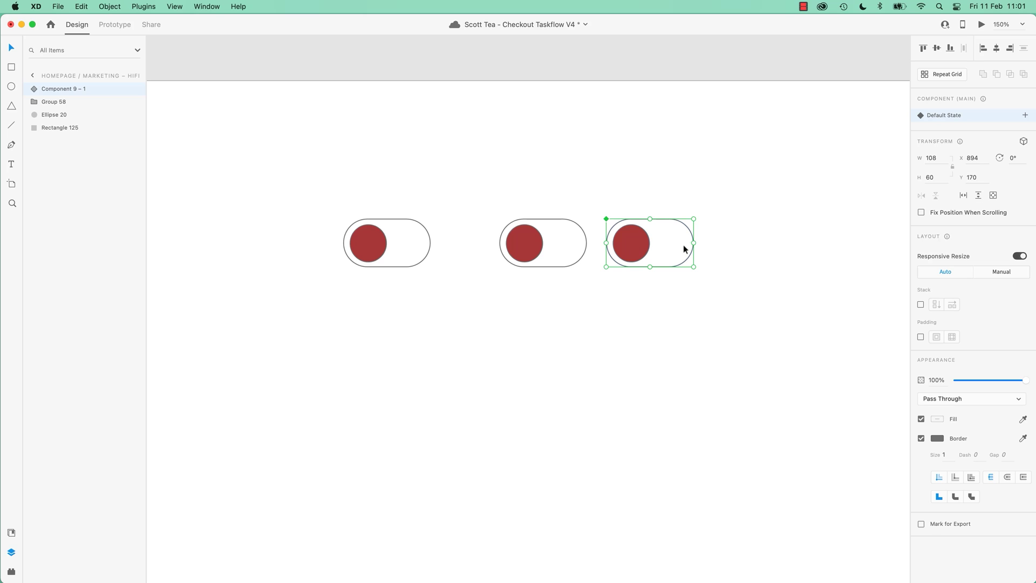
# - Try stretching the toggle component to about 181 wide with Responsive Resize on, and undo the trial resizes
pyautogui.moveTo(696, 243); pyautogui.dragTo(752, 244)
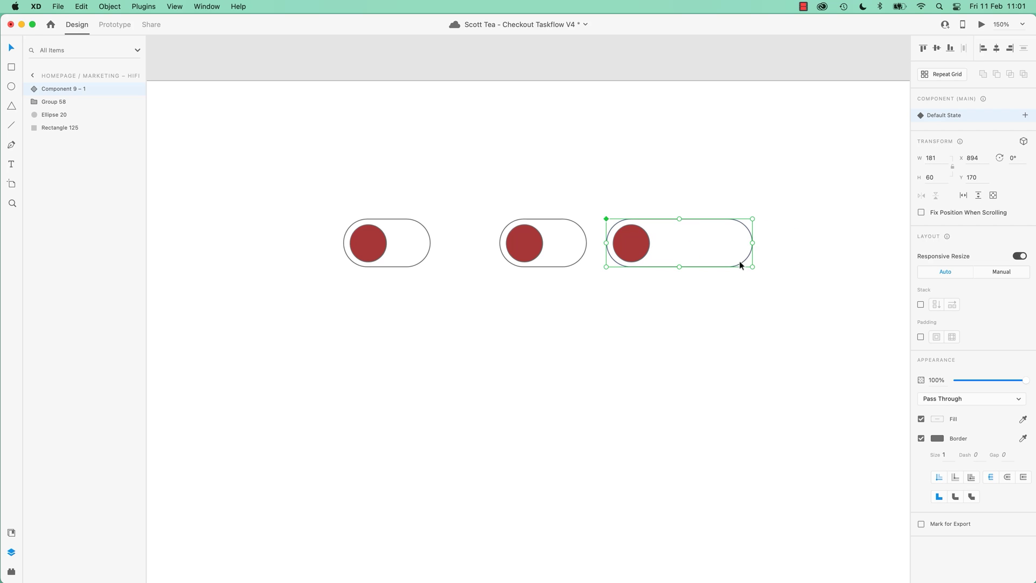
pyautogui.press('super+z')
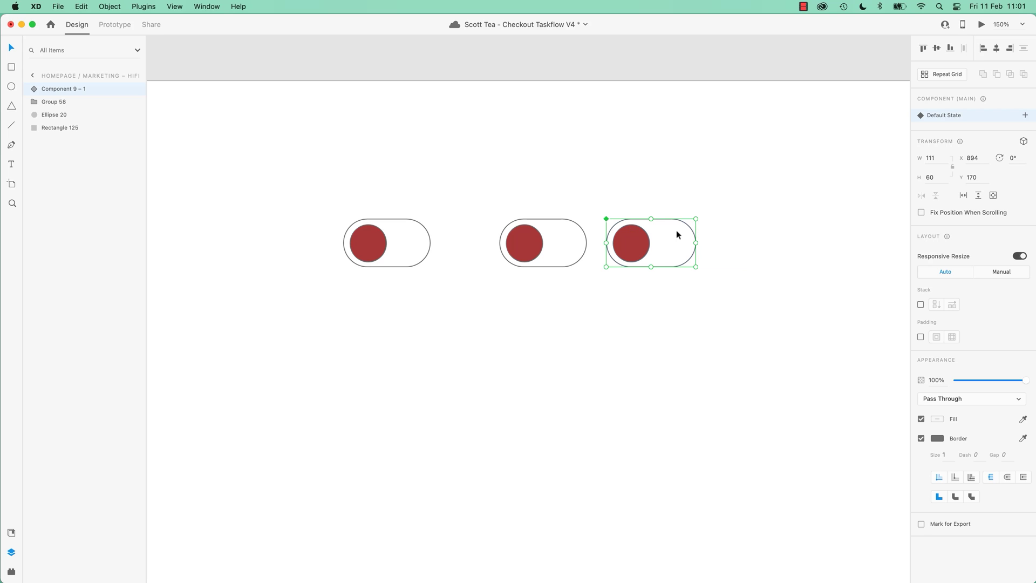
pyautogui.moveTo(696, 218); pyautogui.dragTo(654, 254)
pyautogui.press('super+z')
# - Turn off Responsive Resize for the toggle component and try stretching it to about 207 × 45
pyautogui.click(1019, 257)
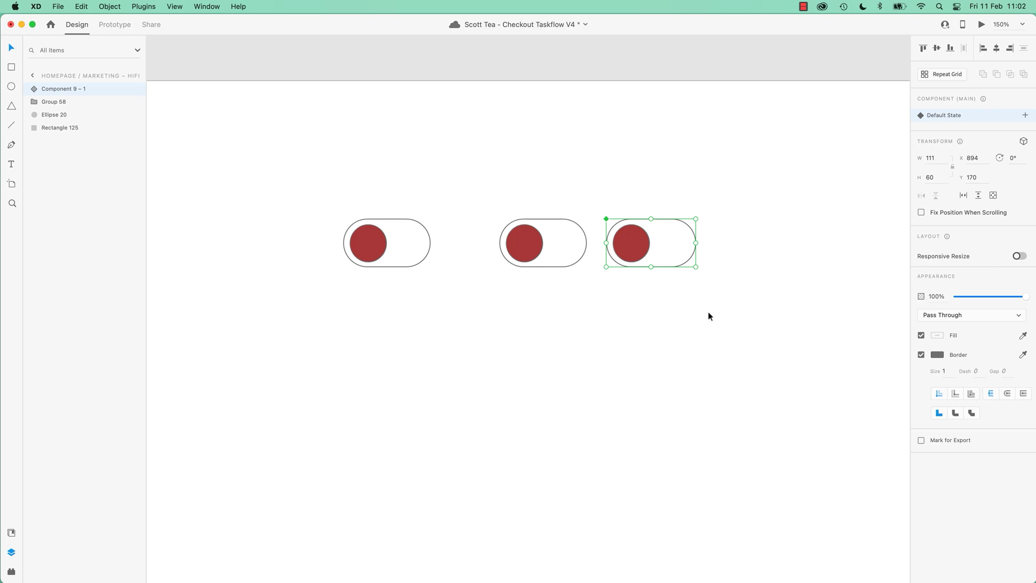
pyautogui.moveTo(696, 218); pyautogui.dragTo(774, 249)
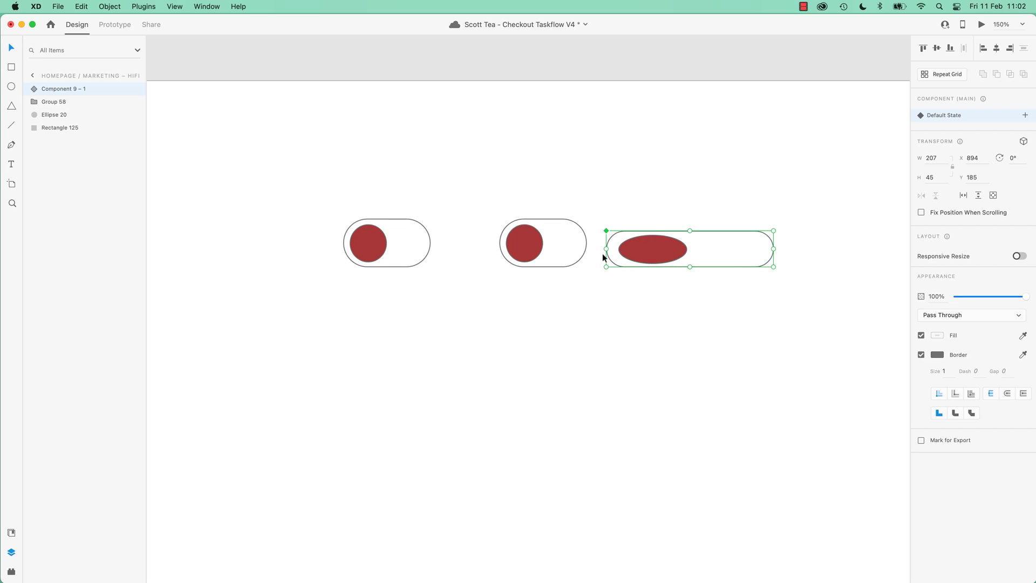
pyautogui.press('super+z')
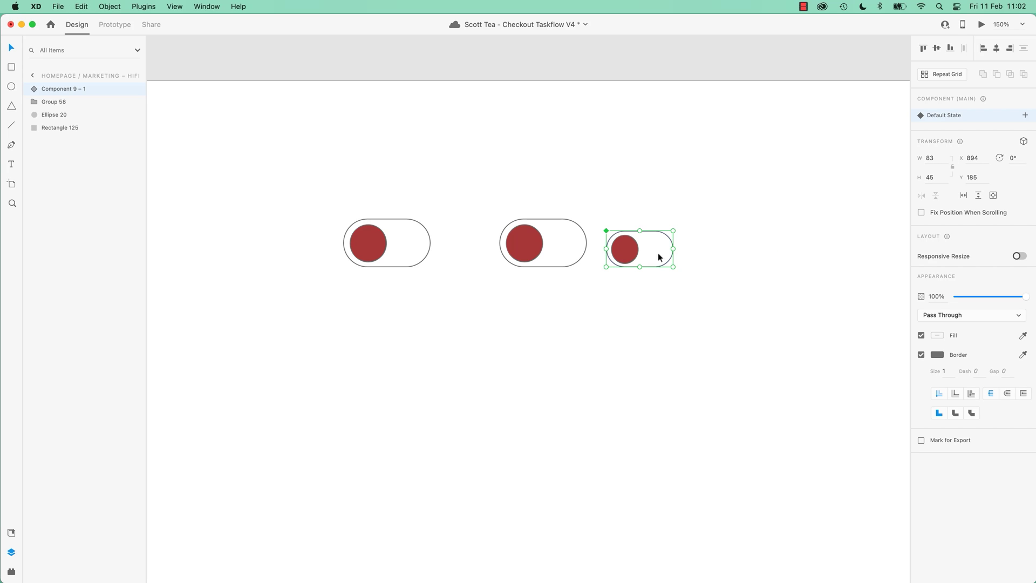
# - Try resizing the toggle component again with Responsive Resize switched back on, and undo these trial changes
pyautogui.moveTo(673, 231); pyautogui.dragTo(761, 253)
pyautogui.click(1019, 256)
pyautogui.press('super+z')
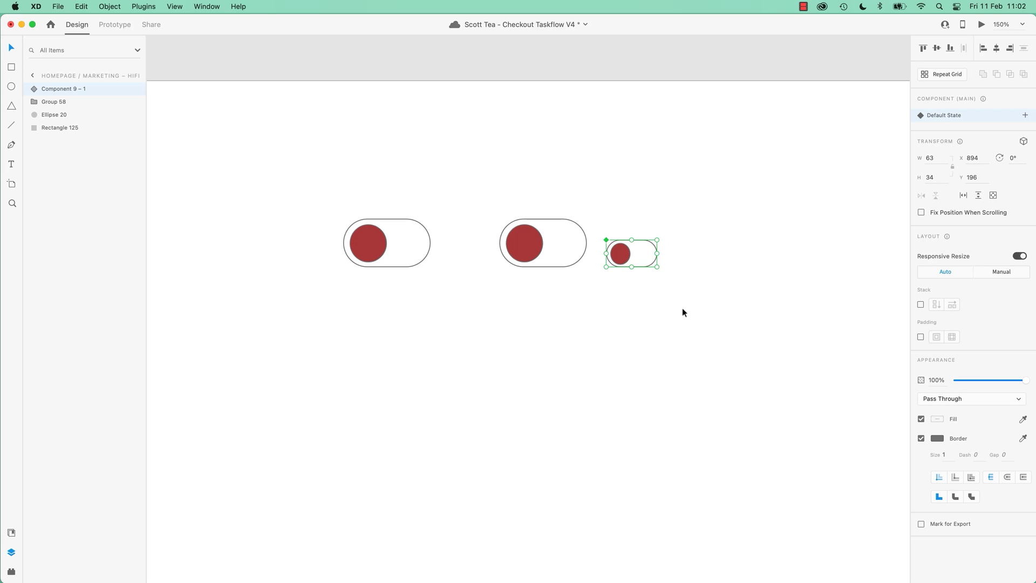
pyautogui.press('super+z')
pyautogui.press('super+z')
pyautogui.press('super+z')
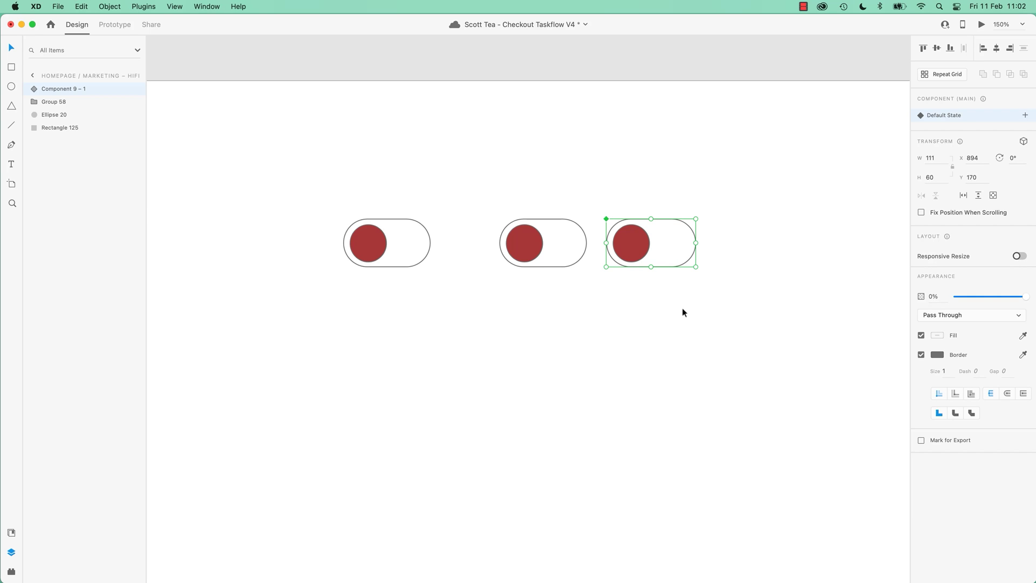
pyautogui.click(687, 311)
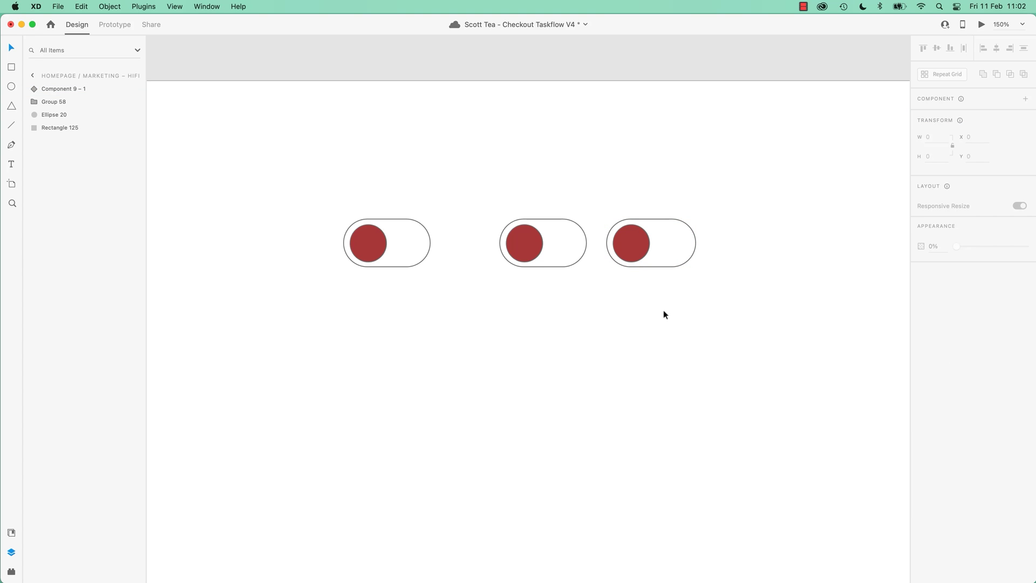
# - Open a preview of the Checkout – HiFi artboard
pyautogui.scroll(15, 338, 239)
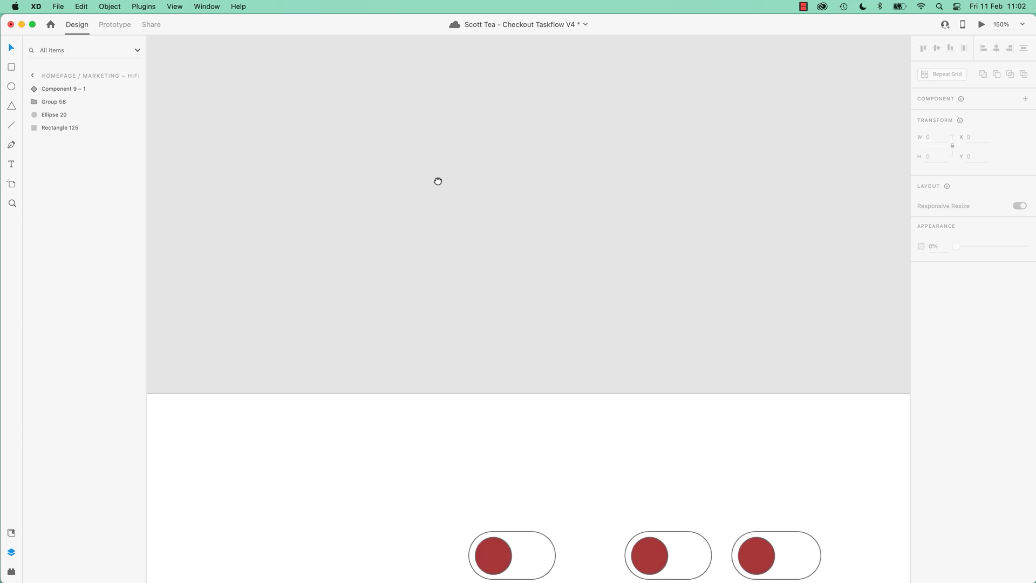
pyautogui.scroll(5, 448, 419)
pyautogui.scroll(-5, 448, 419)
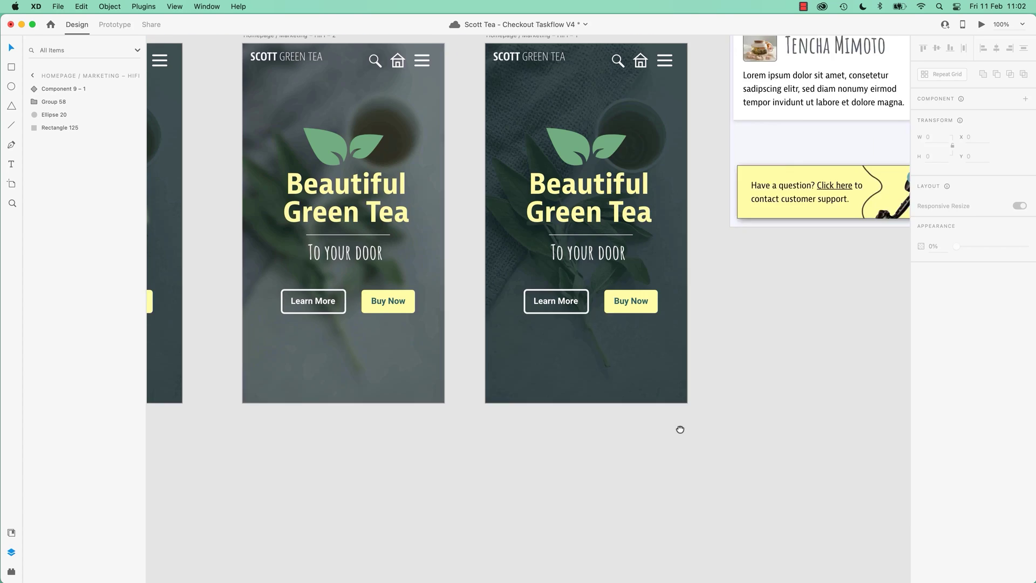
pyautogui.hscroll(10, 677, 428)
pyautogui.click(436, 388)
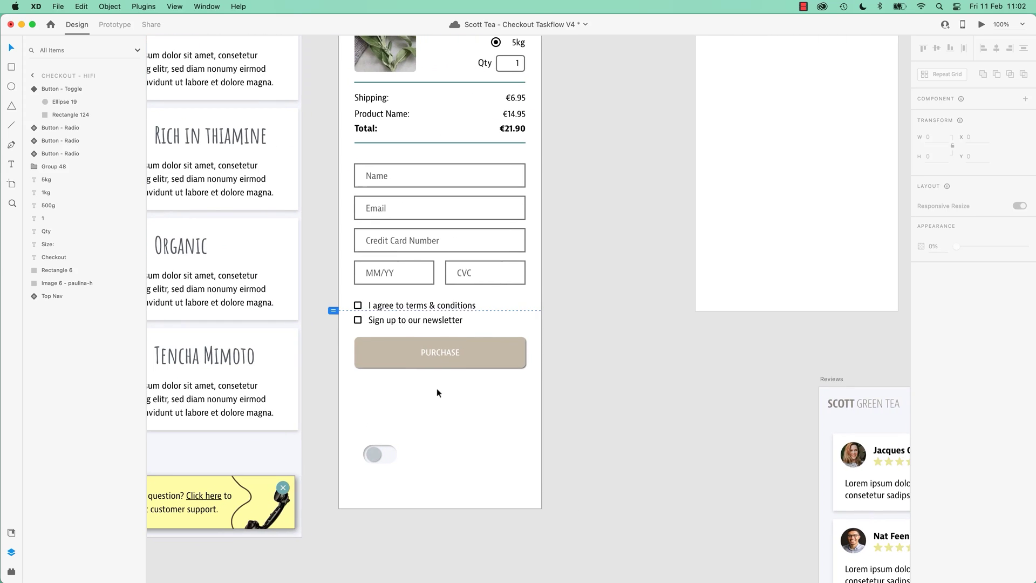
pyautogui.scroll(6, 514, 239)
pyautogui.hscroll(3, 514, 238)
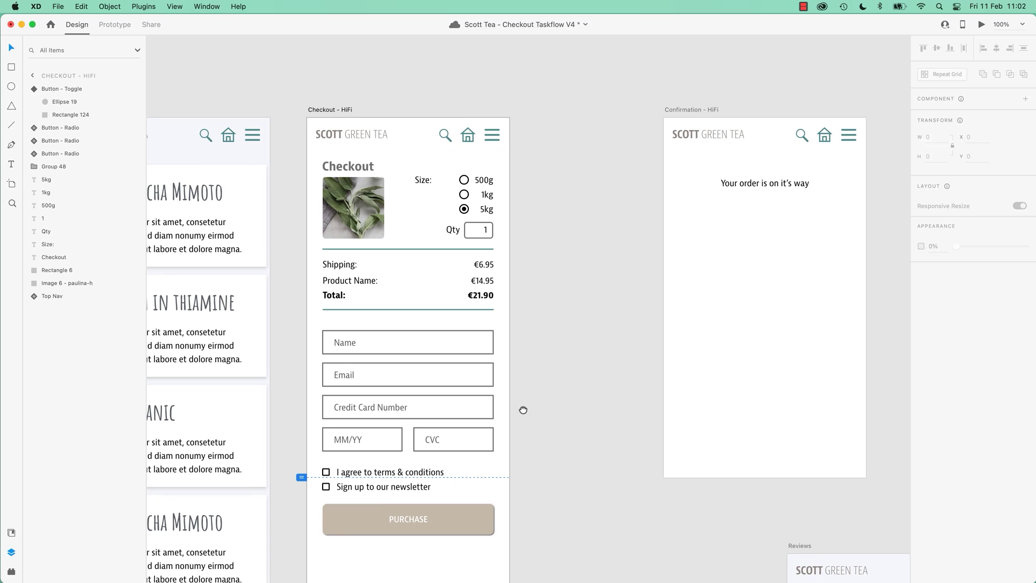
pyautogui.click(343, 109)
pyautogui.click(981, 28)
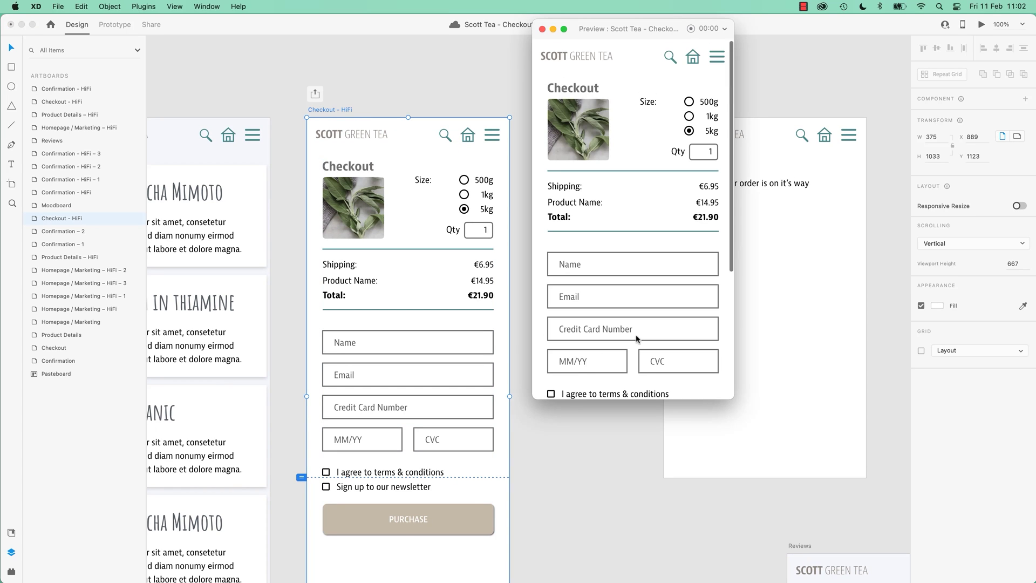
# - Test switching the toggle below the Purchase button on and off in the preview, and close the preview
pyautogui.scroll(-5, 572, 367)
pyautogui.click(572, 367)
pyautogui.click(572, 368)
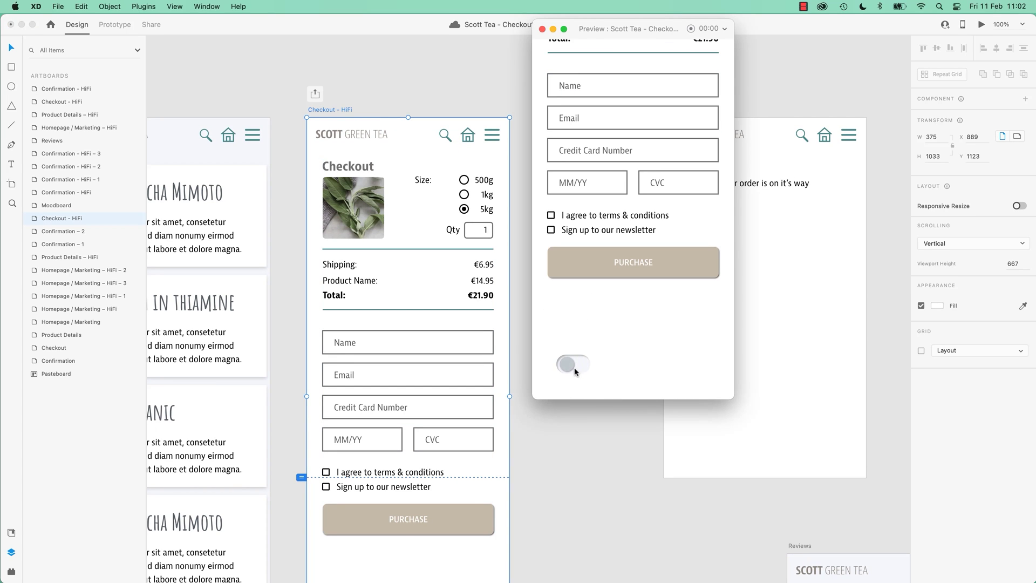
pyautogui.click(574, 369)
pyautogui.click(575, 371)
pyautogui.click(576, 370)
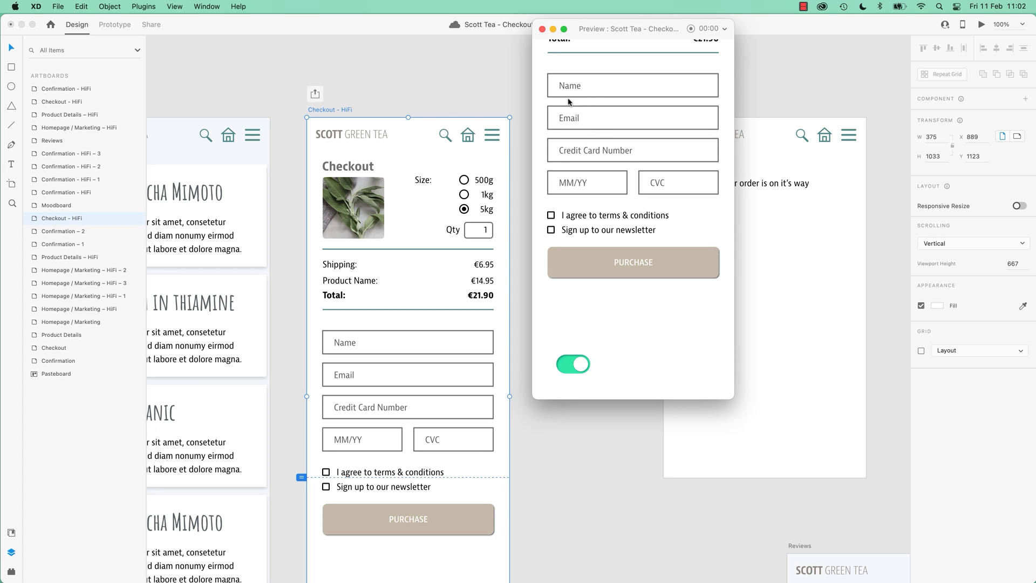
pyautogui.click(542, 29)
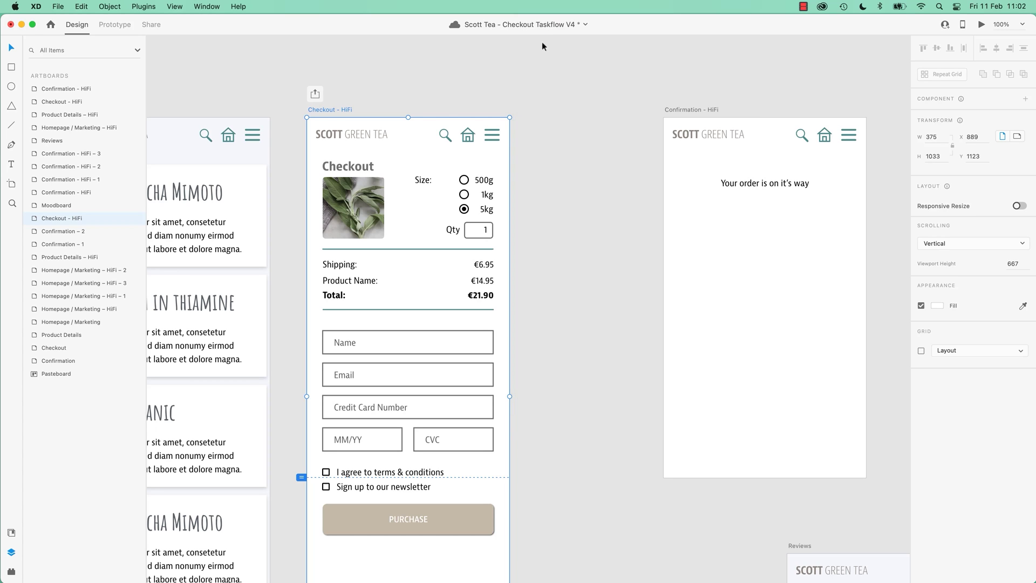
# - Locate the toggle button below the Purchase button on the Checkout – HiFi artboard
pyautogui.click(538, 185)
pyautogui.scroll(-5, 587, 121)
pyautogui.hscroll(-2, 587, 120)
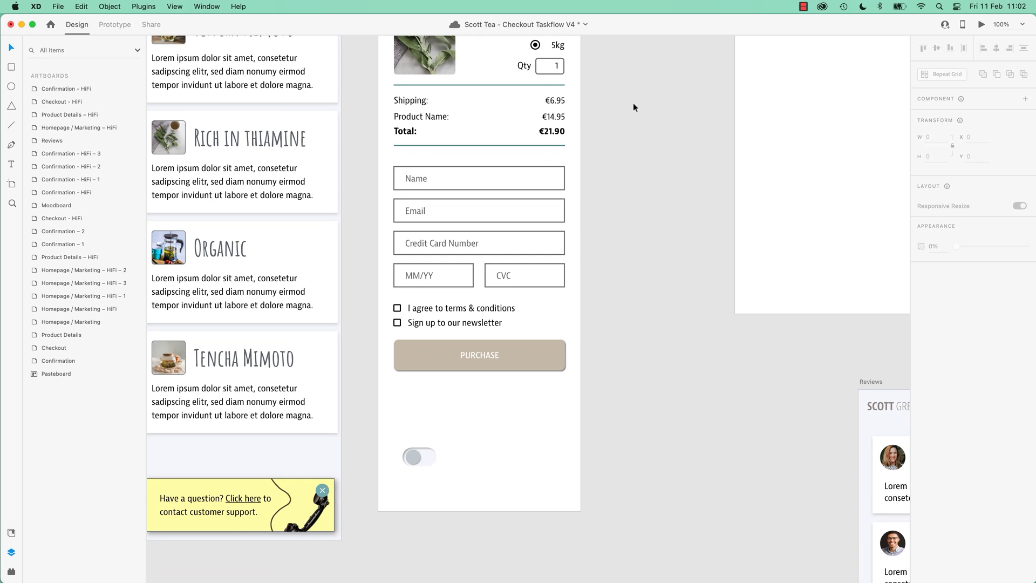